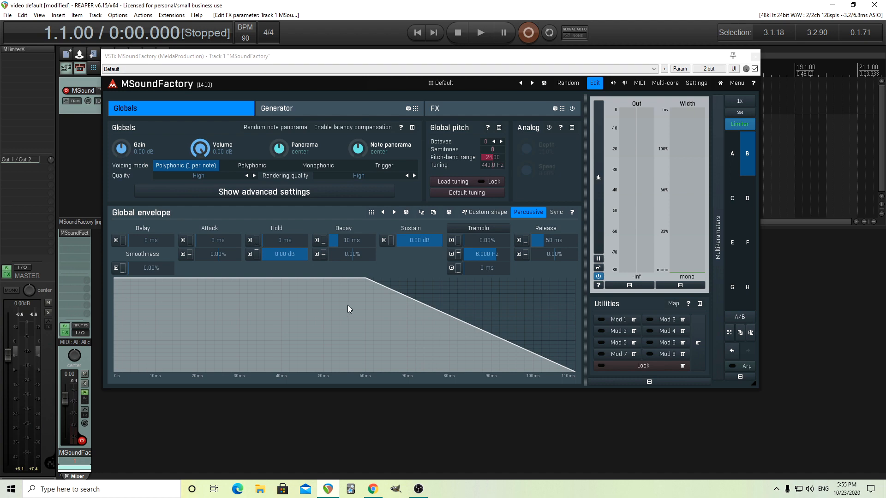
Add a NoiseGenerator to the first lane of the generator grid and place a BandPass filter below it.
{"action": "left_click", "coordinate": [303, 114]}
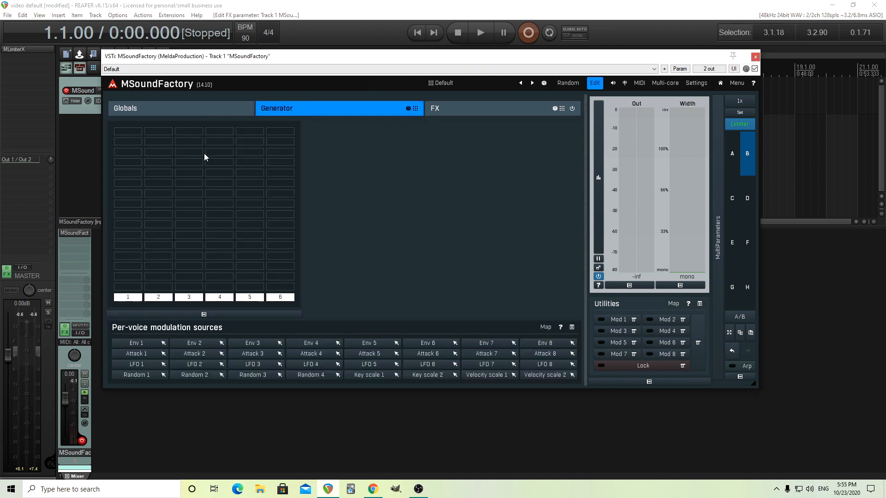
{"action": "left_click", "coordinate": [137, 133]}
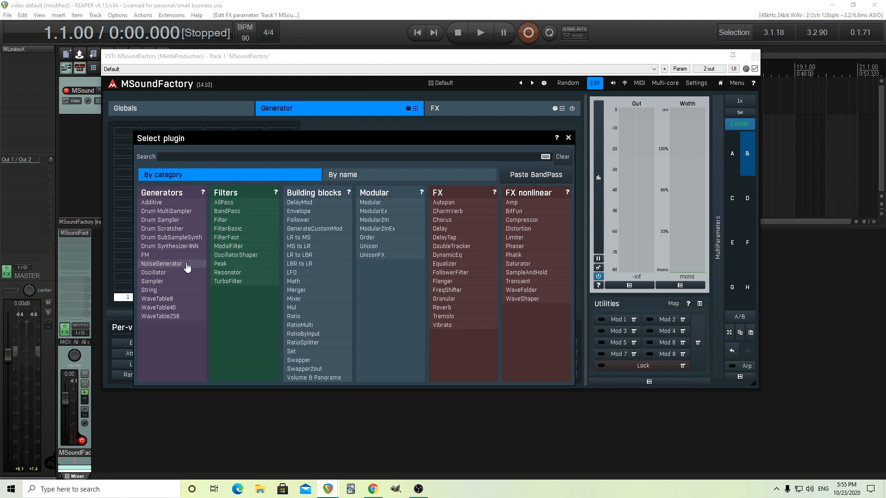
{"action": "left_click", "coordinate": [187, 264]}
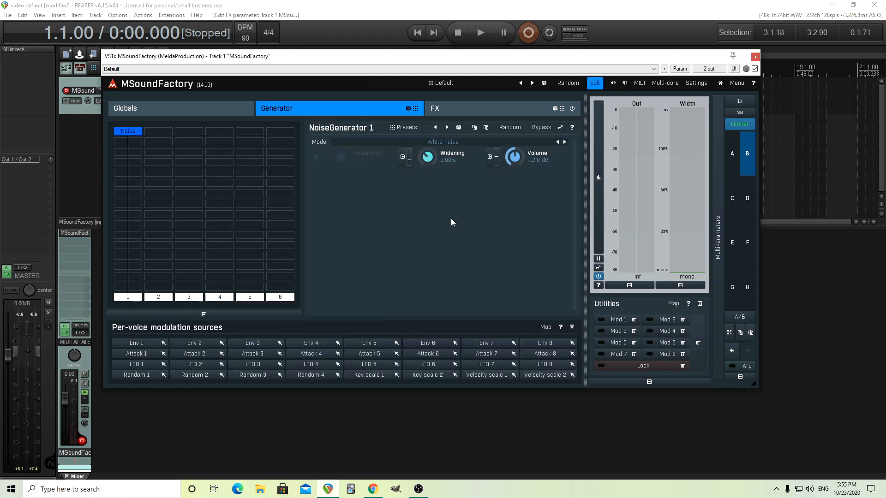
{"action": "left_click", "coordinate": [128, 153]}
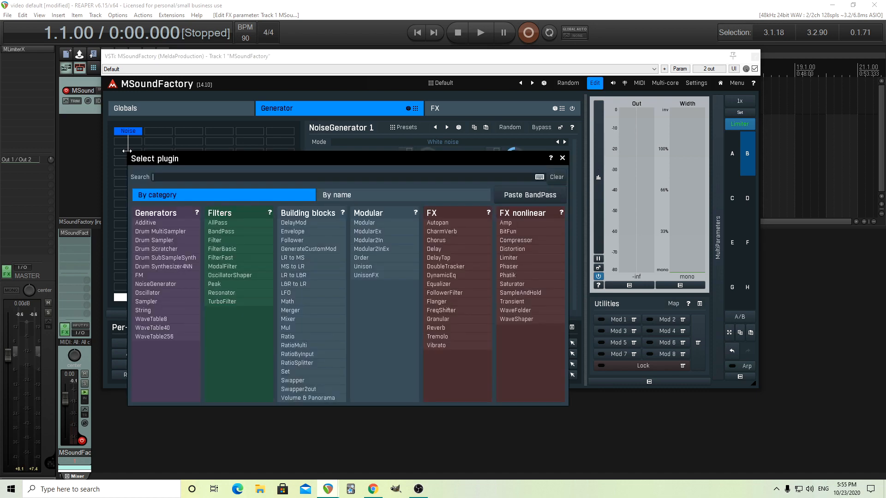
{"action": "left_click", "coordinate": [244, 232]}
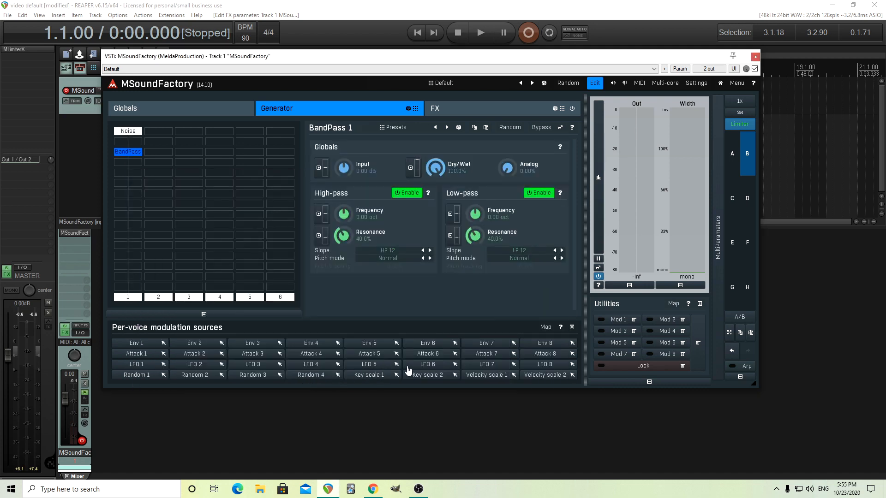
Disable the BandPass high-pass and set its low-pass to Constant pitch mode, LP 24 slope and a frequency of about 11.58 Hz.
{"action": "left_click", "coordinate": [409, 193]}
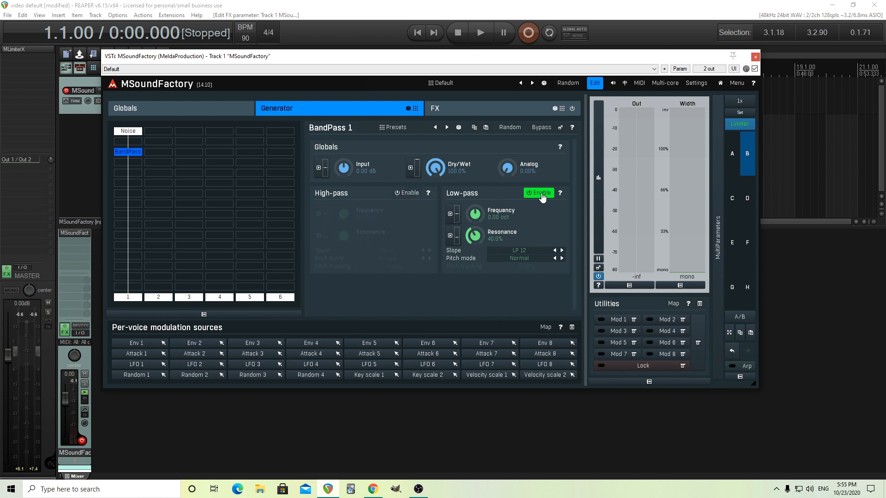
{"action": "left_click", "coordinate": [527, 259]}
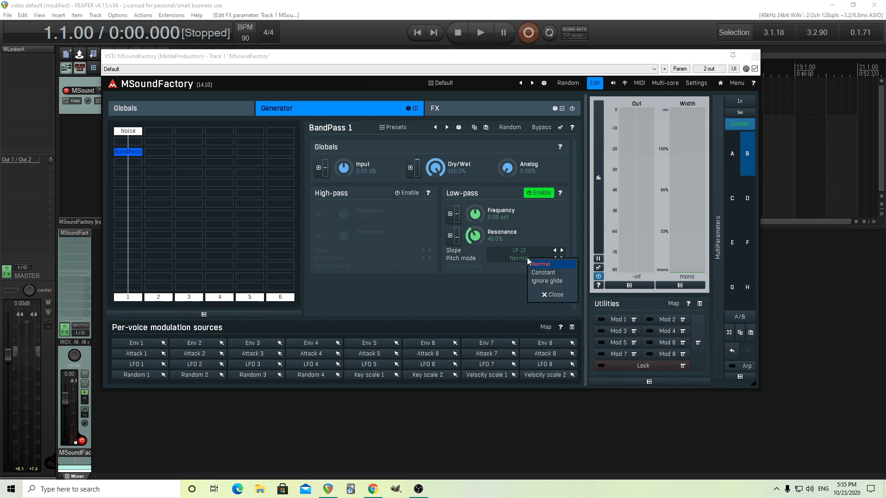
{"action": "left_click", "coordinate": [553, 275]}
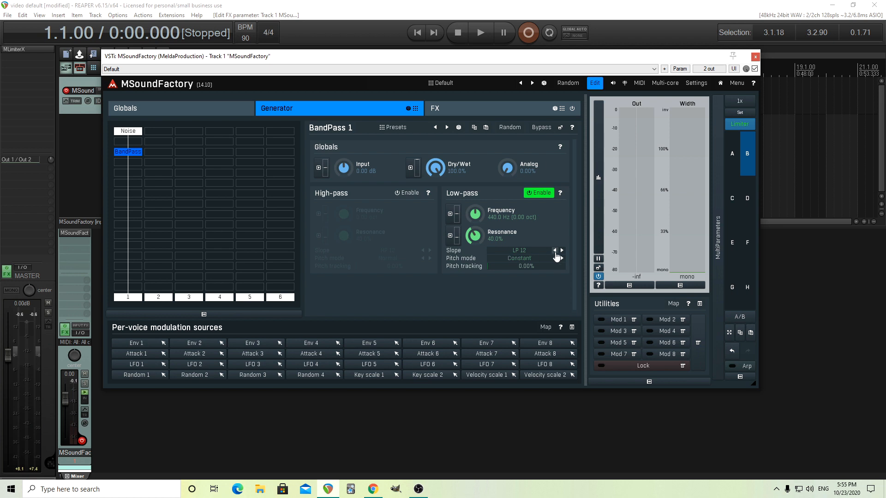
{"action": "left_click", "coordinate": [562, 251]}
{"action": "left_click_drag", "start_coordinate": [474, 214], "coordinate": [475, 247]}
Modulate the low-pass frequency with Attack 1 as the first modulation source.
{"action": "left_click", "coordinate": [450, 218]}
{"action": "left_click", "coordinate": [422, 246]}
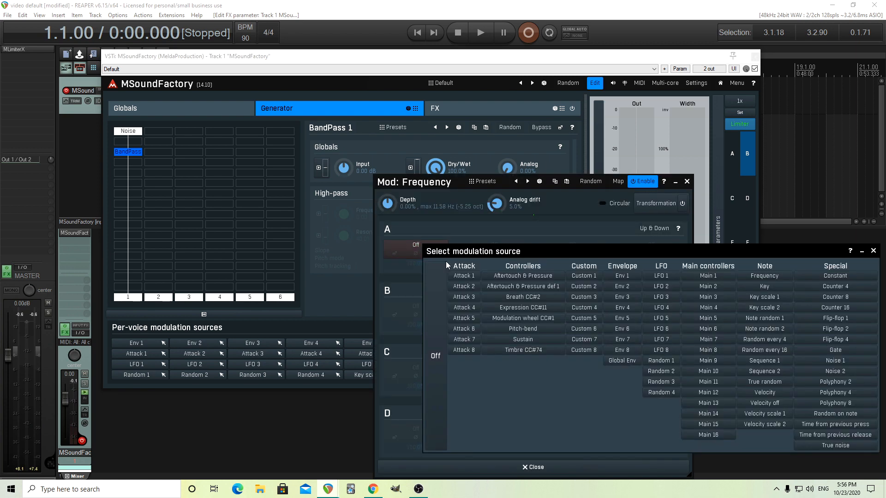
{"action": "left_click", "coordinate": [462, 277]}
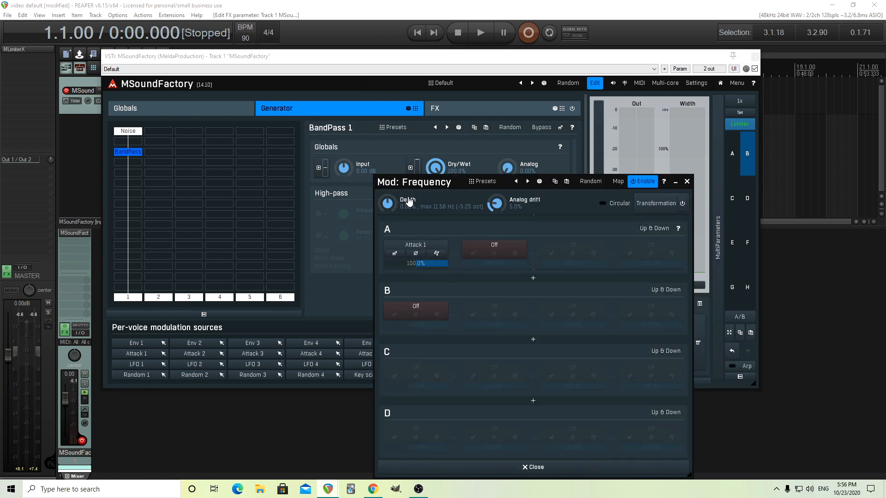
{"action": "left_click_drag", "start_coordinate": [419, 182], "coordinate": [400, 228]}
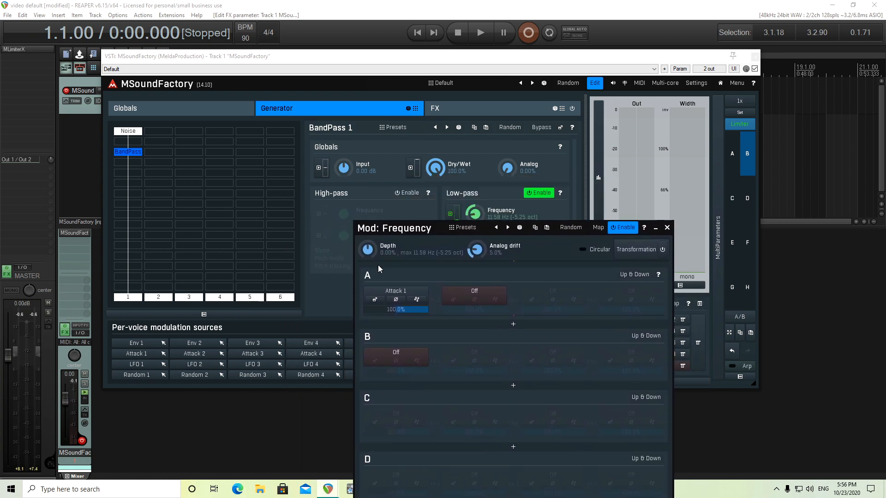
Bend the Attack 1 envelope into a concave decay with its midpoint at about 20%, and shorten its time.
{"action": "left_click", "coordinate": [375, 300]}
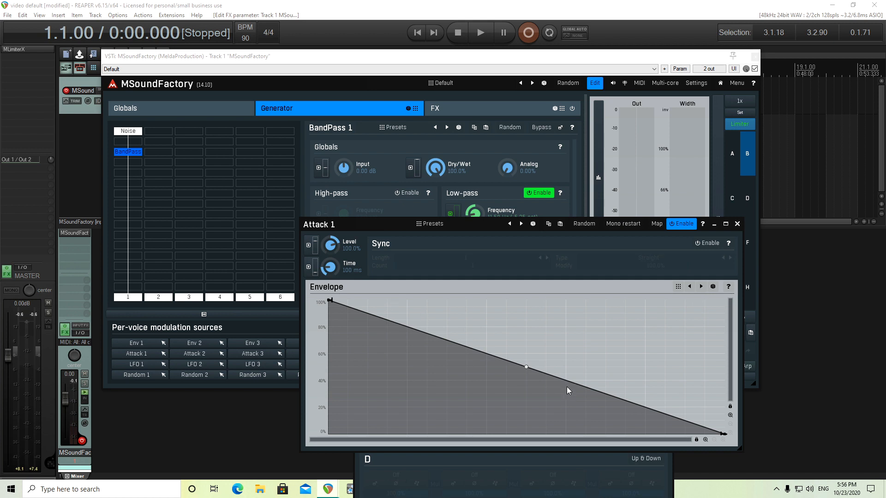
{"action": "left_click_drag", "start_coordinate": [528, 369], "coordinate": [529, 410]}
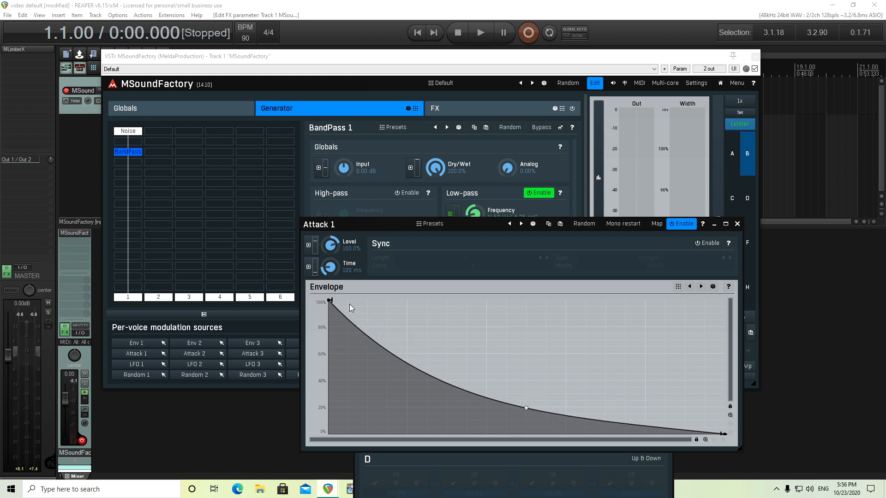
{"action": "left_click_drag", "start_coordinate": [329, 266], "coordinate": [329, 278]}
{"action": "left_click", "coordinate": [737, 223]}
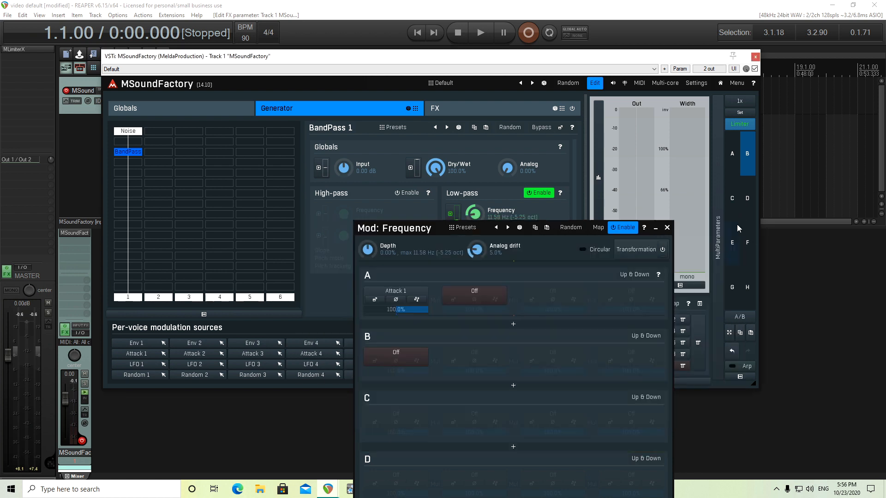
Set the low-pass frequency modulation depth to about 53.6% and close the modulation settings.
{"action": "left_click_drag", "start_coordinate": [368, 249], "coordinate": [368, 236]}
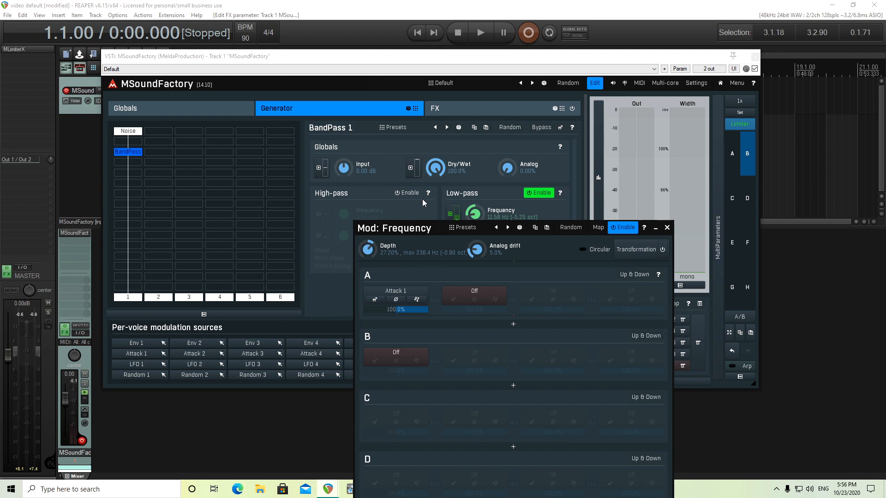
{"action": "left_click_drag", "start_coordinate": [391, 228], "coordinate": [237, 135]}
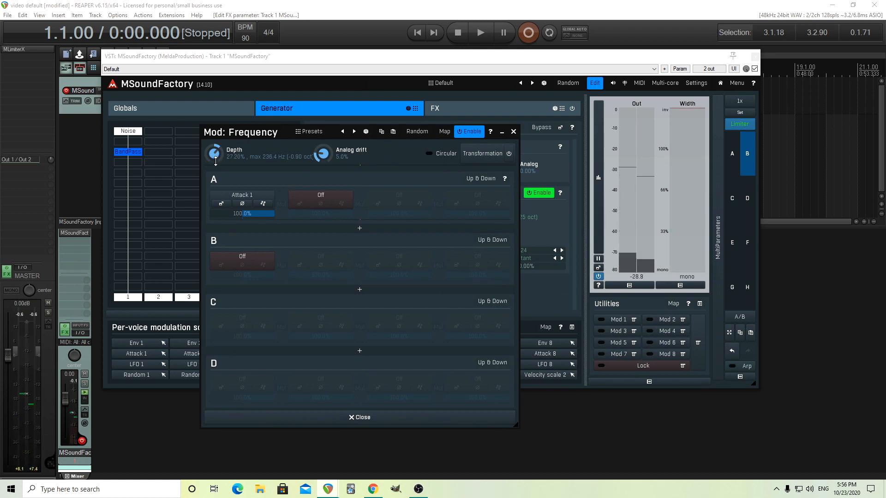
{"action": "left_click_drag", "start_coordinate": [214, 152], "coordinate": [214, 127]}
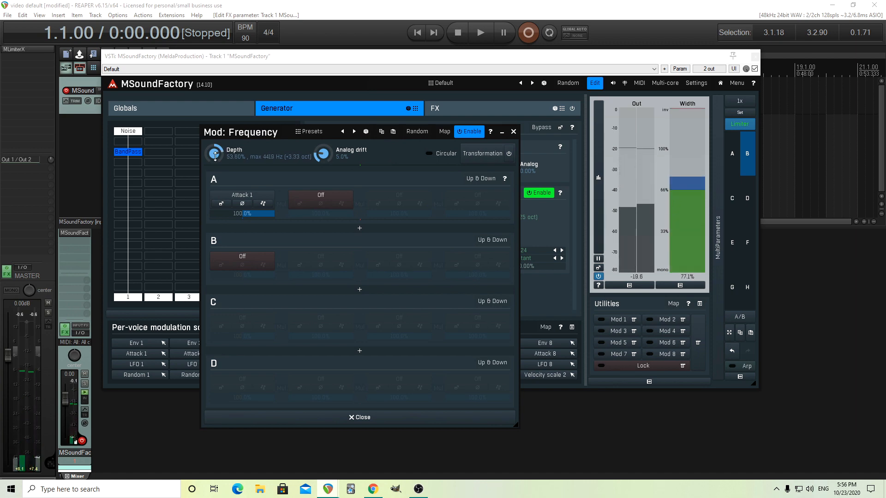
{"action": "left_click", "coordinate": [512, 131]}
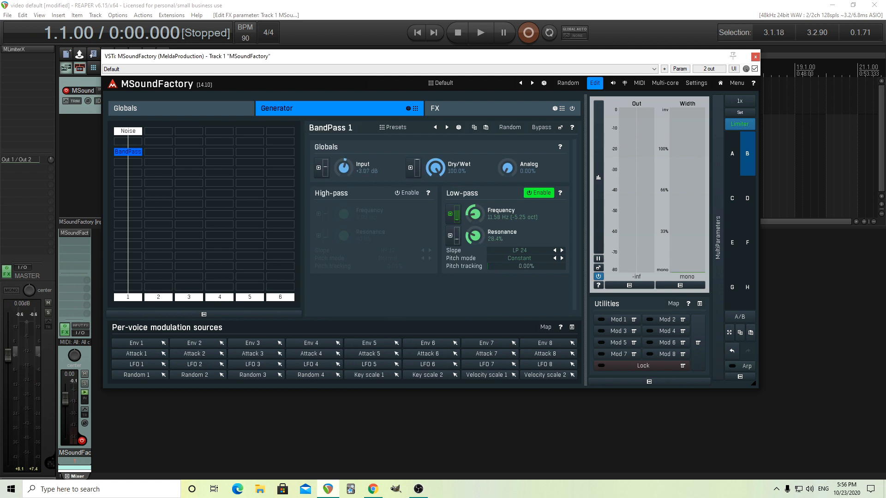
Raise the BandPass input gain and set the NoiseGenerator's widening to Mono.
{"action": "left_click_drag", "start_coordinate": [343, 167], "coordinate": [344, 152]}
{"action": "left_click", "coordinate": [129, 132]}
{"action": "left_click_drag", "start_coordinate": [421, 150], "coordinate": [422, 180]}
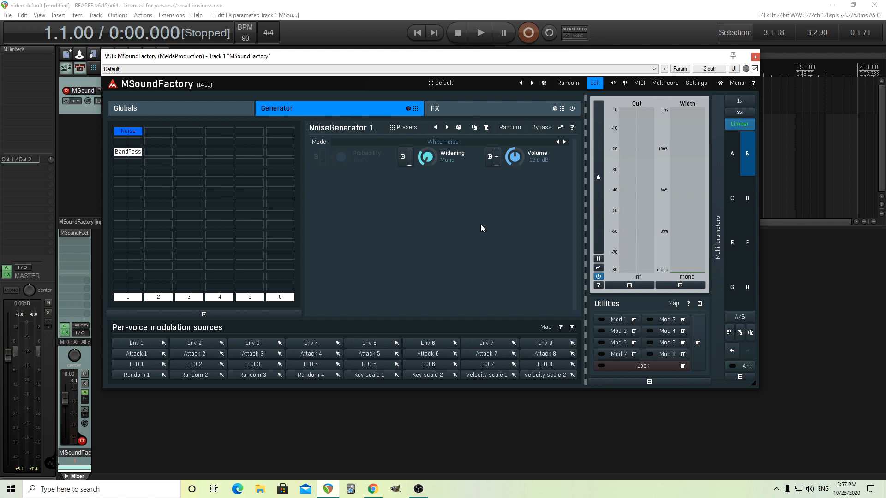
Add a DrumEnhancer to the first lane of the FX grid and set its dry/wet to 100%.
{"action": "left_click", "coordinate": [467, 110]}
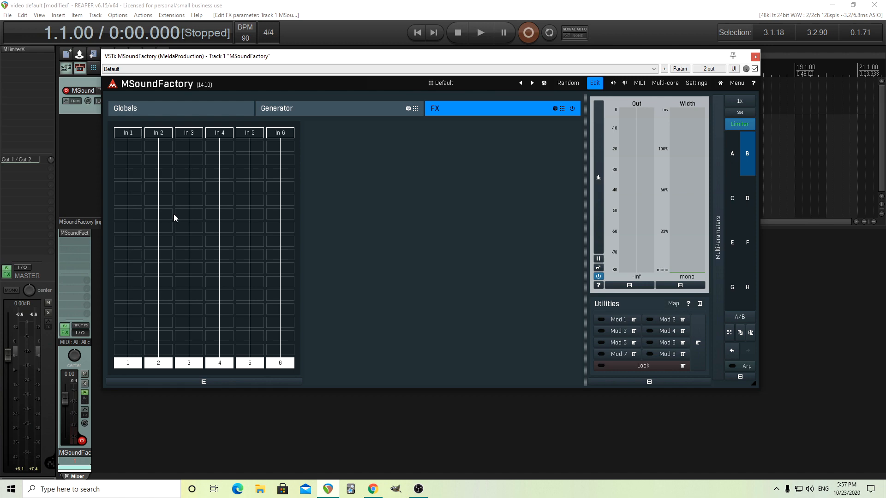
{"action": "left_click", "coordinate": [129, 176]}
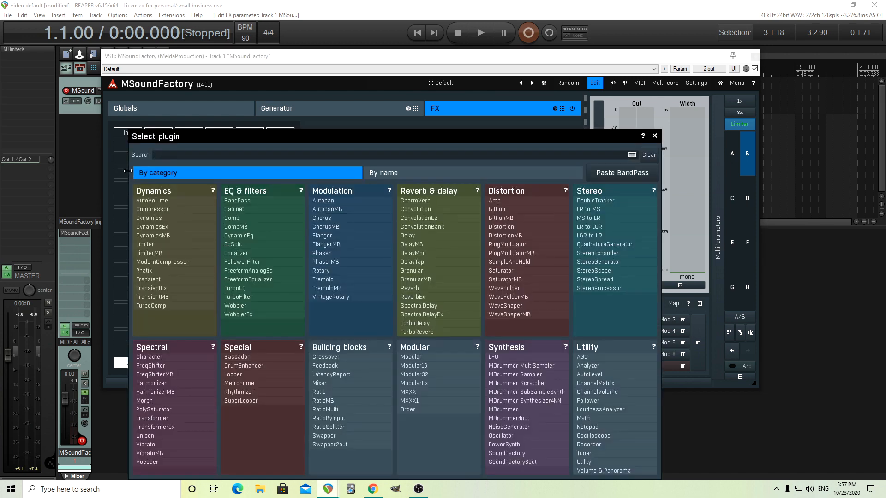
{"action": "left_click", "coordinate": [244, 365]}
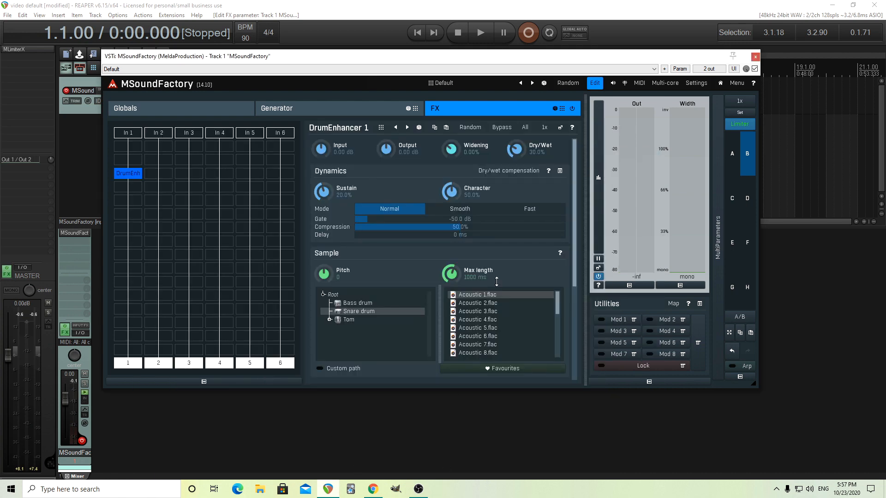
{"action": "left_click_drag", "start_coordinate": [515, 149], "coordinate": [515, 115]}
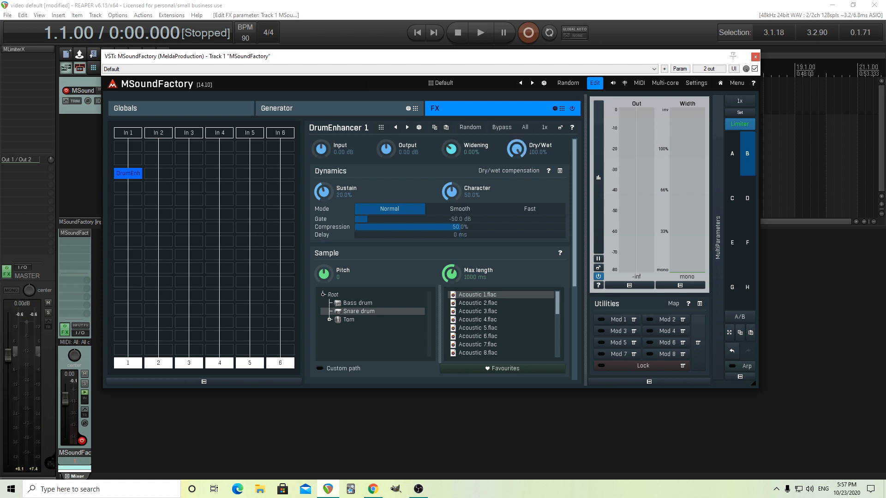
Audition the snare samples Acoustic 2.flac, Acoustic 3.flac and Acoustic 4.flac in the DrumEnhancer.
{"action": "left_click", "coordinate": [508, 303]}
{"action": "left_click", "coordinate": [511, 314]}
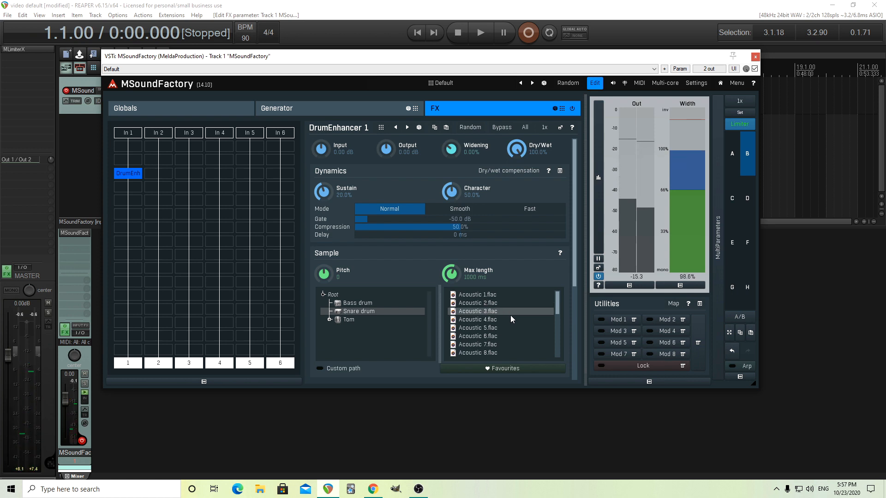
{"action": "left_click", "coordinate": [511, 319]}
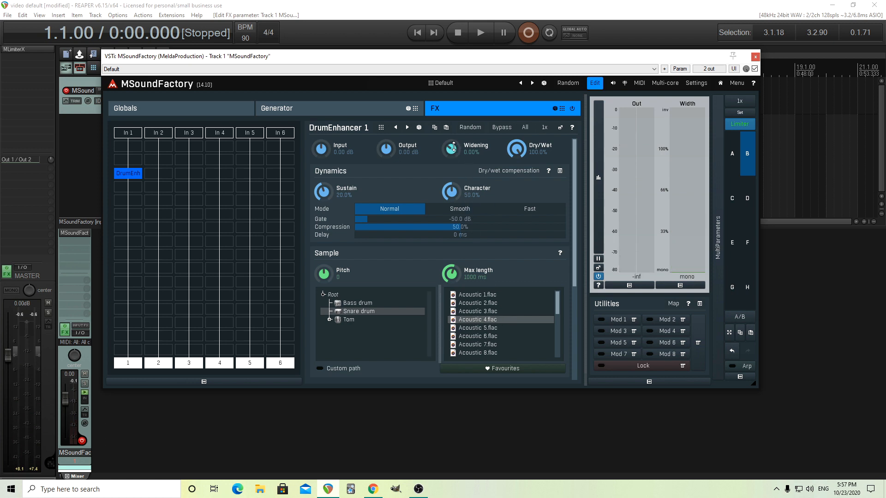
Set the DrumEnhancer's widening to Mono and output to about +7.10 dB, and reset the sample pitch to 0 after trying a change.
{"action": "left_click_drag", "start_coordinate": [453, 146], "coordinate": [453, 171]}
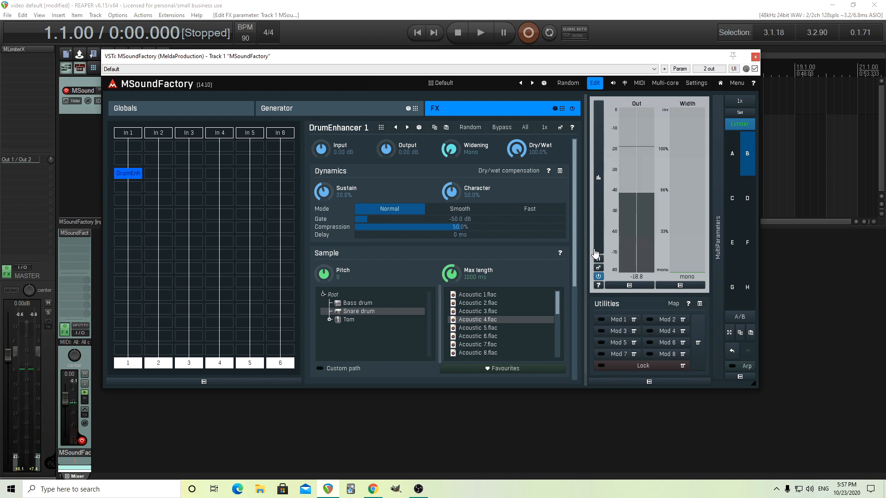
{"action": "left_click_drag", "start_coordinate": [401, 159], "coordinate": [401, 147]}
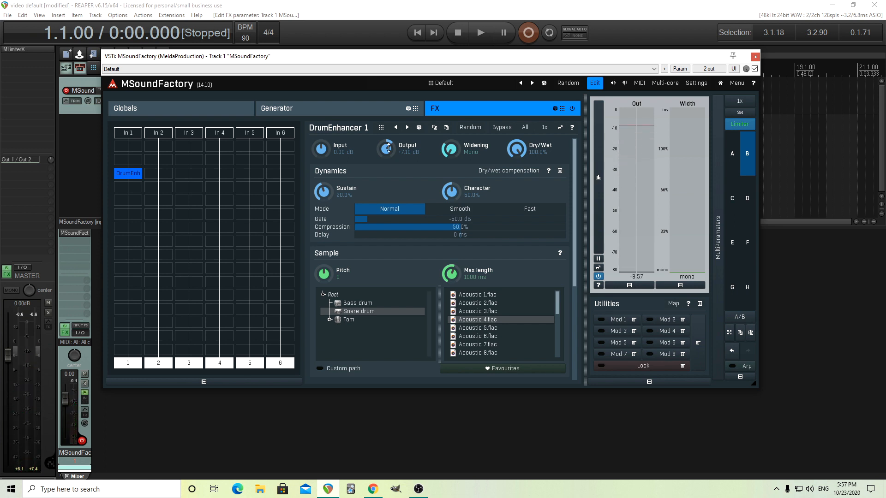
{"action": "left_click_drag", "start_coordinate": [326, 275], "coordinate": [325, 279]}
{"action": "double_click", "coordinate": [323, 273]}
Set the DrumEnhancer's dynamics mode to Fast and its sustain to about 10.4%.
{"action": "left_click", "coordinate": [544, 211]}
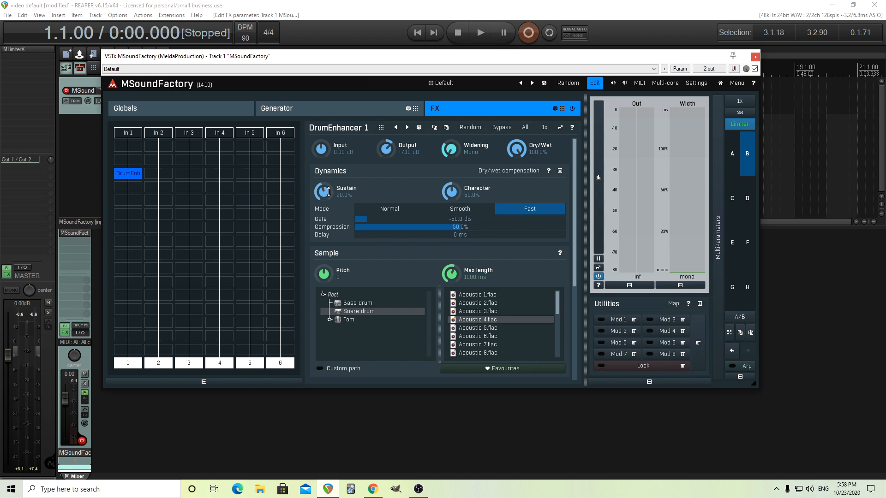
{"action": "left_click_drag", "start_coordinate": [328, 191], "coordinate": [328, 159]}
{"action": "mouse_move", "coordinate": [329, 191]}
{"action": "left_mouse_down"}
{"action": "mouse_move", "coordinate": [328, 183]}
{"action": "mouse_move", "coordinate": [328, 191]}
{"action": "left_mouse_up"}
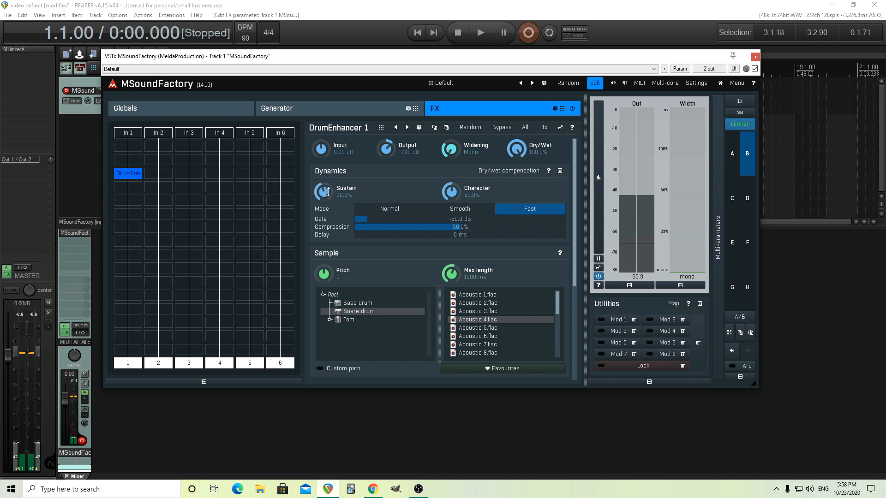
{"action": "double_click", "coordinate": [328, 191]}
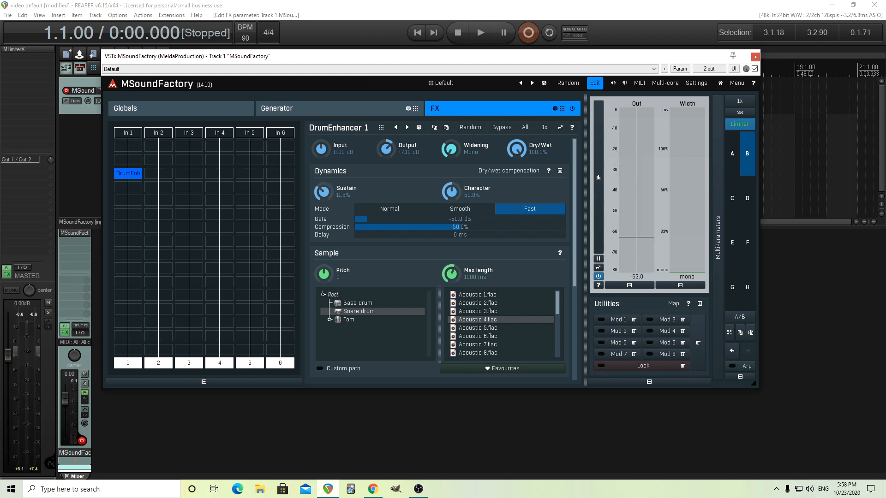
{"action": "left_click_drag", "start_coordinate": [328, 191], "coordinate": [328, 192]}
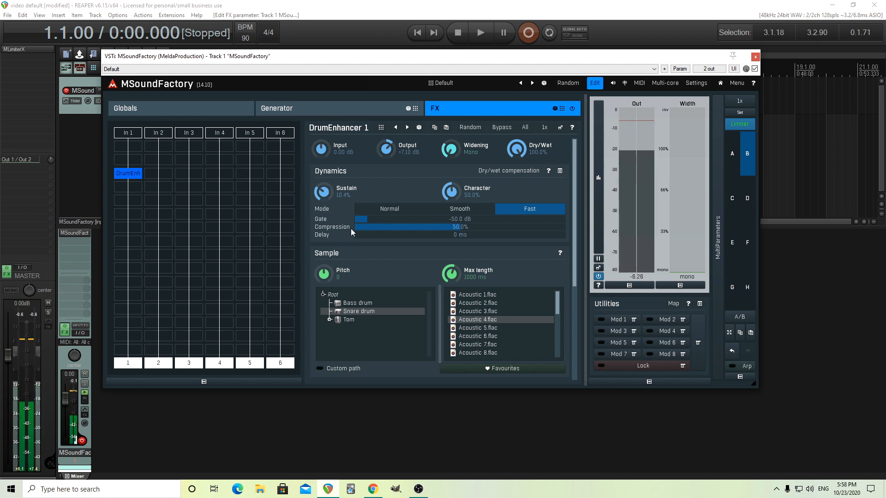
Audition Acoustic 2.flac and Acoustic 7.flac, choose Acoustic 8.flac as the snare sample, and set the character to about 20.8%.
{"action": "left_click", "coordinate": [485, 303]}
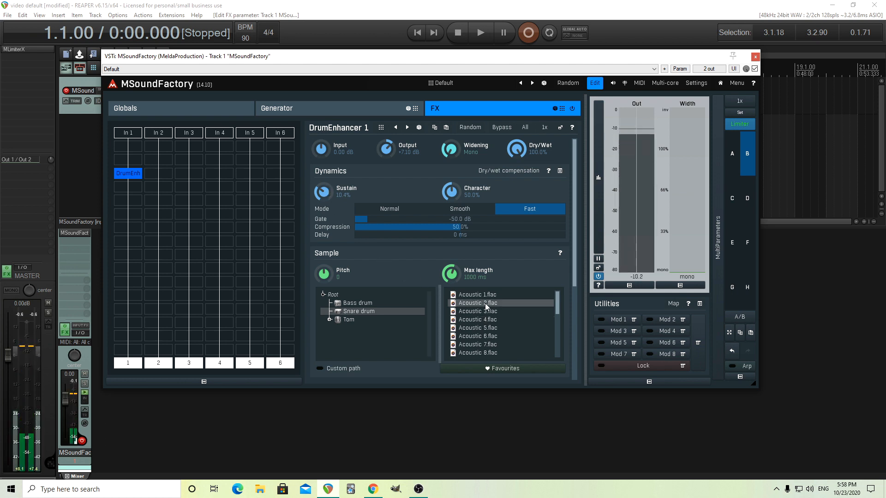
{"action": "left_click", "coordinate": [486, 345]}
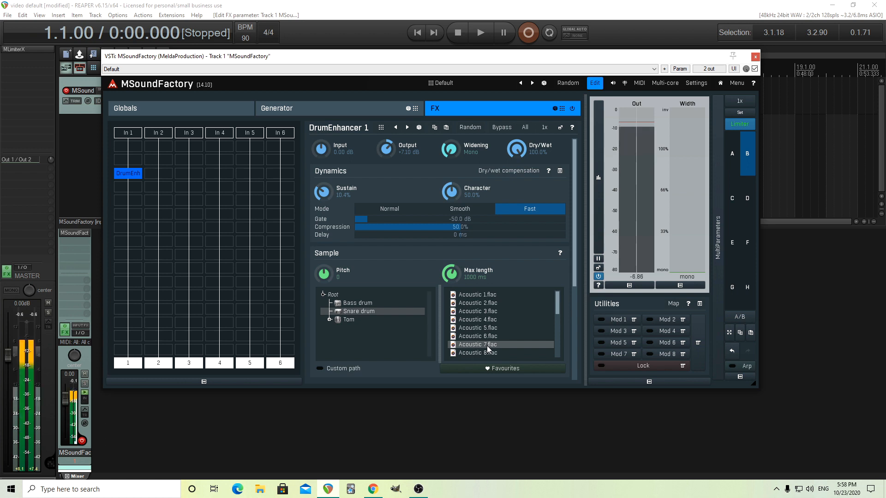
{"action": "left_click", "coordinate": [486, 353]}
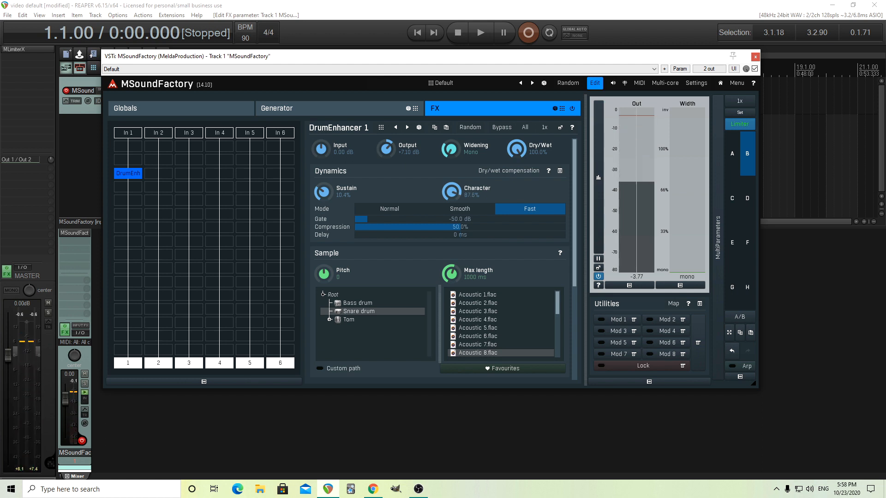
{"action": "left_click_drag", "start_coordinate": [451, 191], "coordinate": [451, 242]}
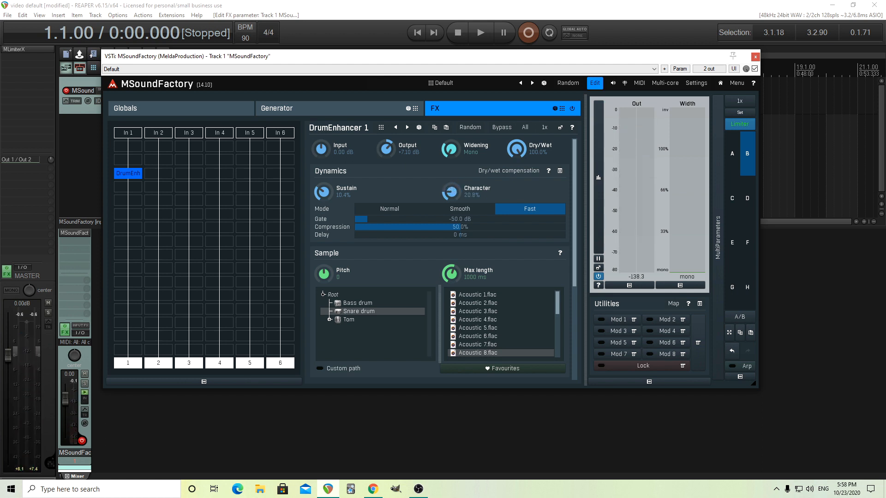
Choose Acoustic 3.flac as the DrumEnhancer's snare sample and set the character to about 41.2%.
{"action": "left_click_drag", "start_coordinate": [451, 192], "coordinate": [451, 199]}
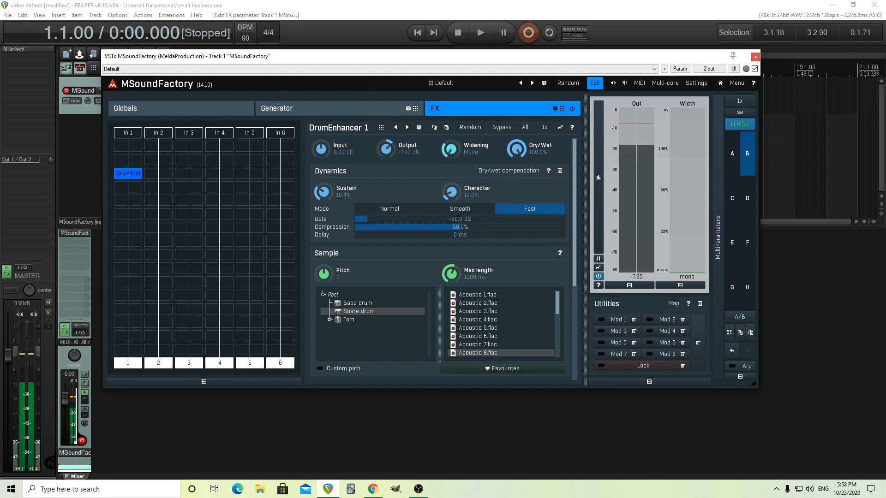
{"action": "left_click", "coordinate": [494, 312]}
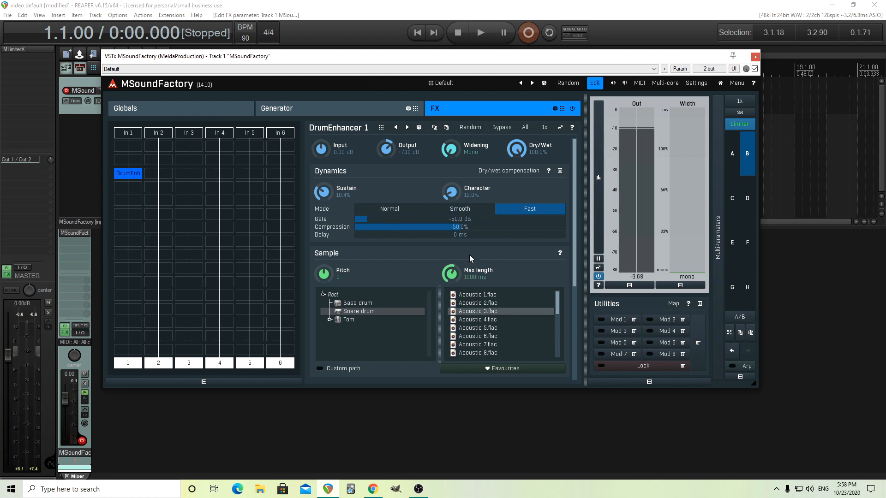
{"action": "left_click_drag", "start_coordinate": [451, 191], "coordinate": [452, 167]}
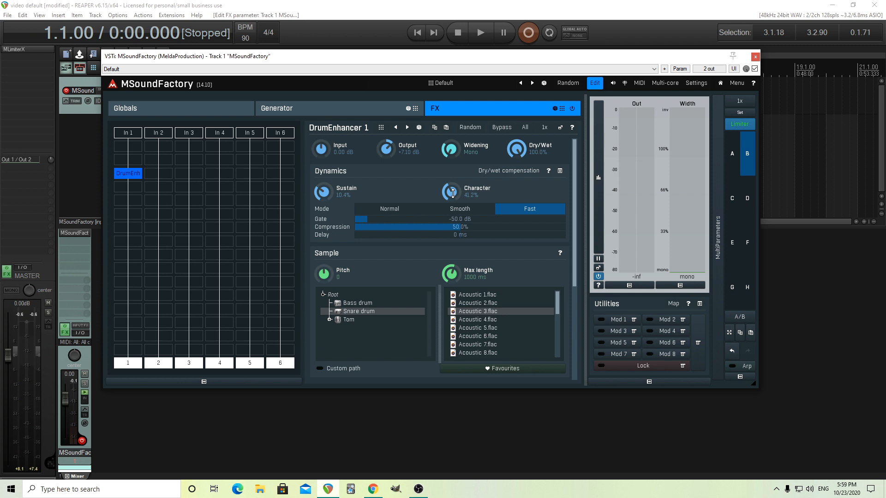
Audition the snare samples Electro 1.flac through Electro 4.flac in the DrumEnhancer.
{"action": "scroll", "coordinate": [561, 324], "scroll_direction": "down", "scroll_amount": 5}
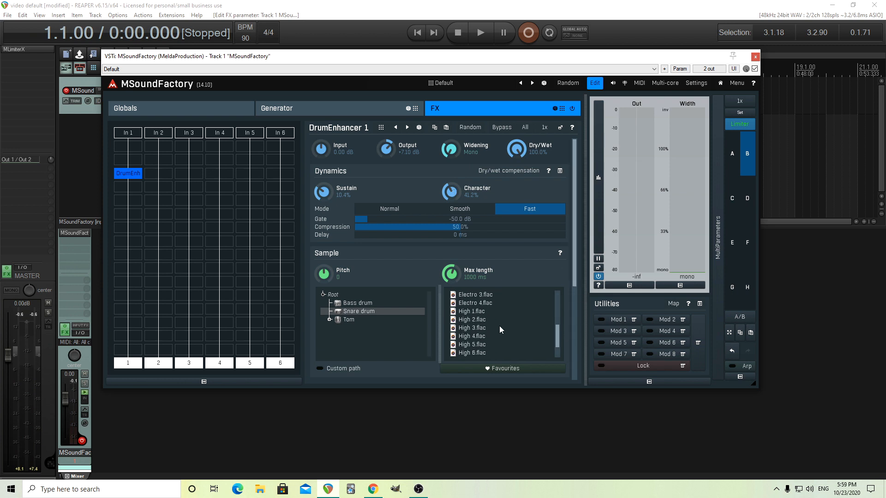
{"action": "left_click_drag", "start_coordinate": [556, 331], "coordinate": [558, 311]}
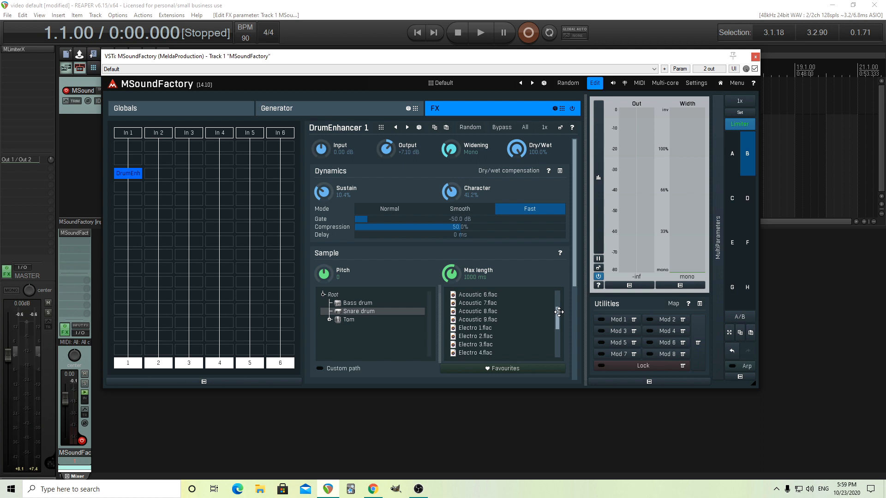
{"action": "left_click", "coordinate": [490, 329]}
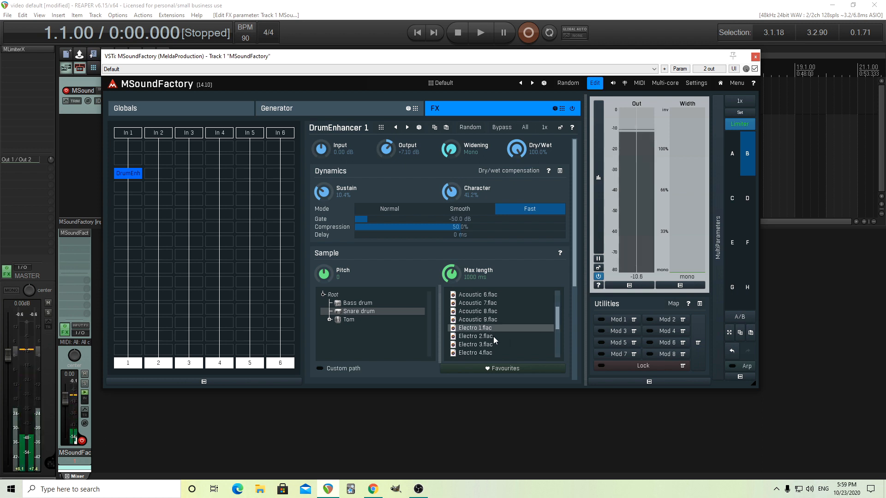
{"action": "left_click", "coordinate": [493, 336]}
{"action": "left_click", "coordinate": [502, 343]}
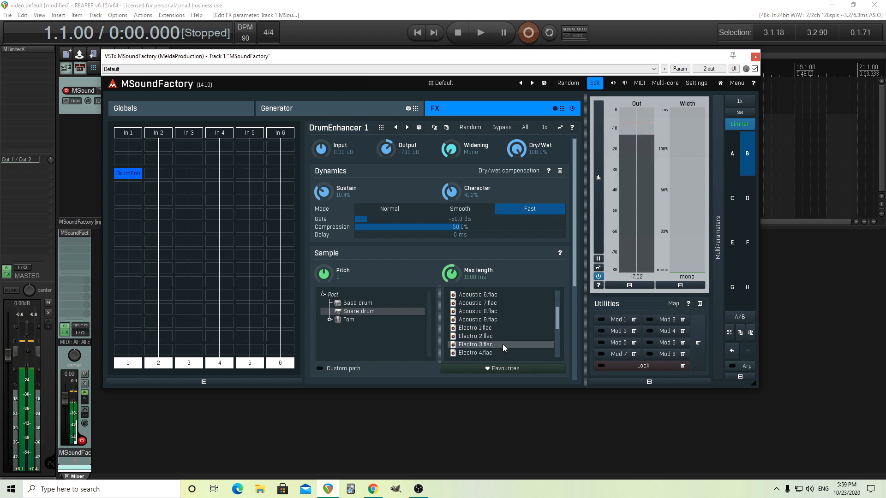
{"action": "left_click", "coordinate": [498, 353]}
Audition several of the High snare samples, including High 8.flac, High 4.flac and High 3.flac.
{"action": "left_click_drag", "start_coordinate": [556, 332], "coordinate": [559, 355]}
{"action": "left_click", "coordinate": [479, 319]}
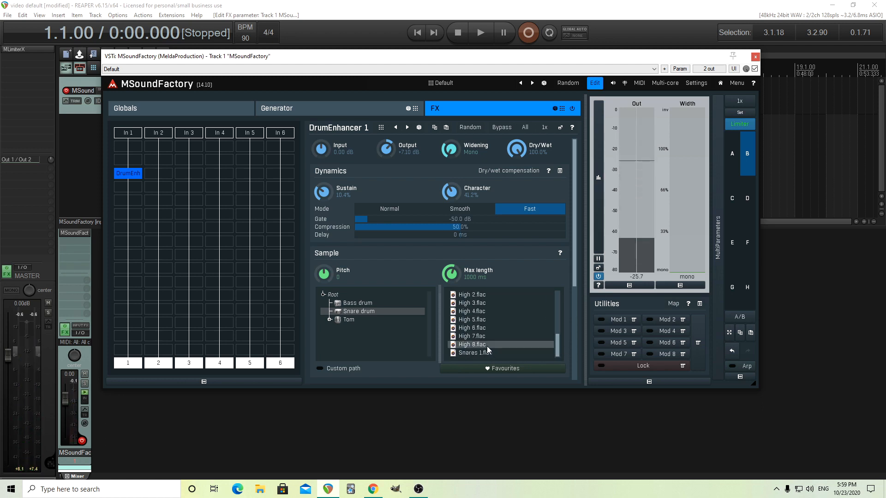
{"action": "left_click", "coordinate": [480, 311]}
{"action": "left_click", "coordinate": [479, 303]}
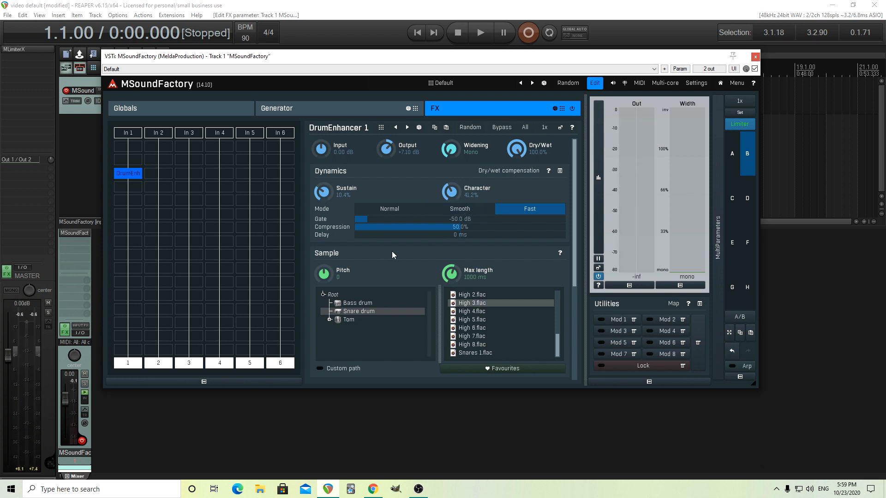
Audition Tom 1.flac, Tom 2.flac and Tom 3.flac from tom Set 1, and select tom Set 3.
{"action": "left_click", "coordinate": [330, 319]}
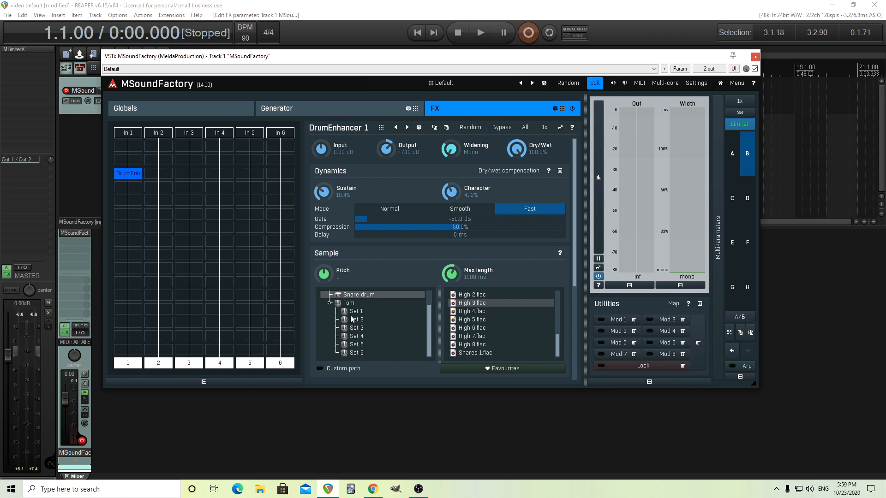
{"action": "left_click", "coordinate": [425, 312]}
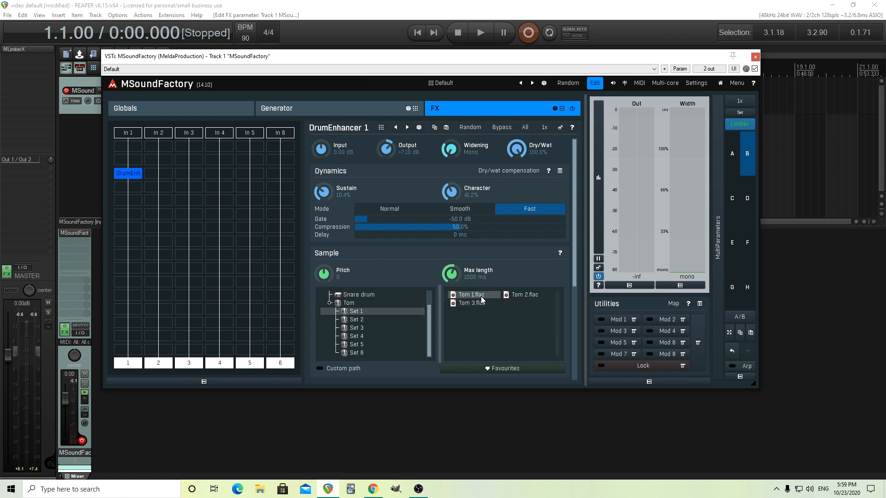
{"action": "left_click", "coordinate": [517, 294]}
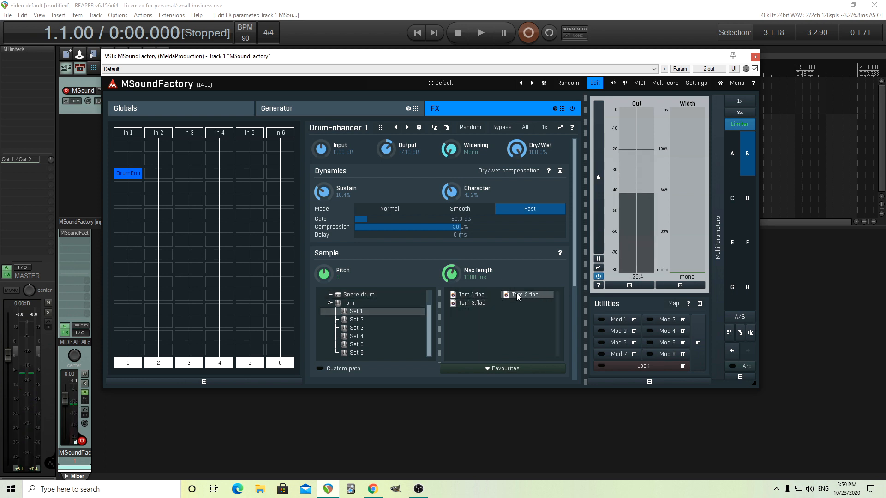
{"action": "left_click", "coordinate": [467, 304]}
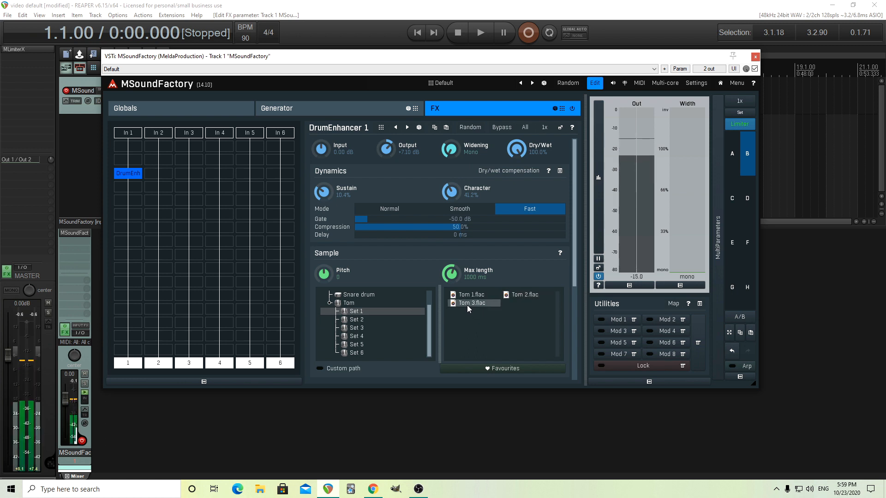
{"action": "left_click", "coordinate": [362, 328]}
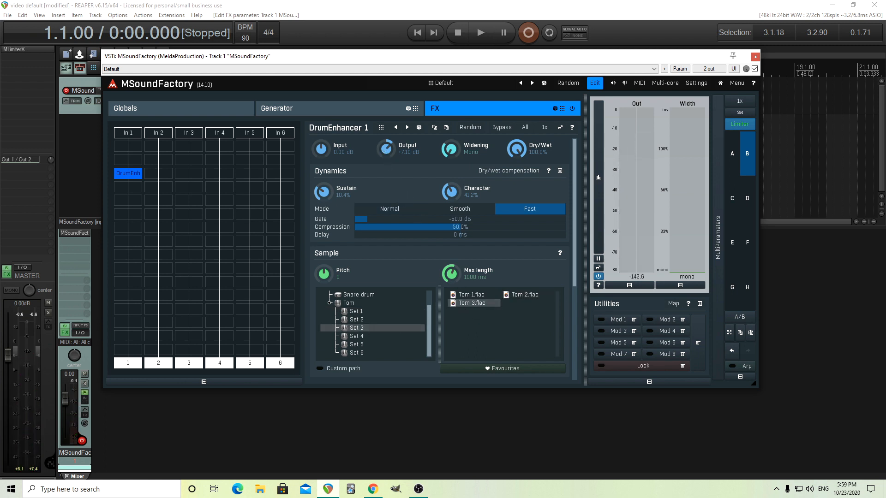
Choose Acoustic 3.flac from the snare drum samples and set the DrumEnhancer's output to about +9.22 dB.
{"action": "left_click_drag", "start_coordinate": [386, 149], "coordinate": [386, 144]}
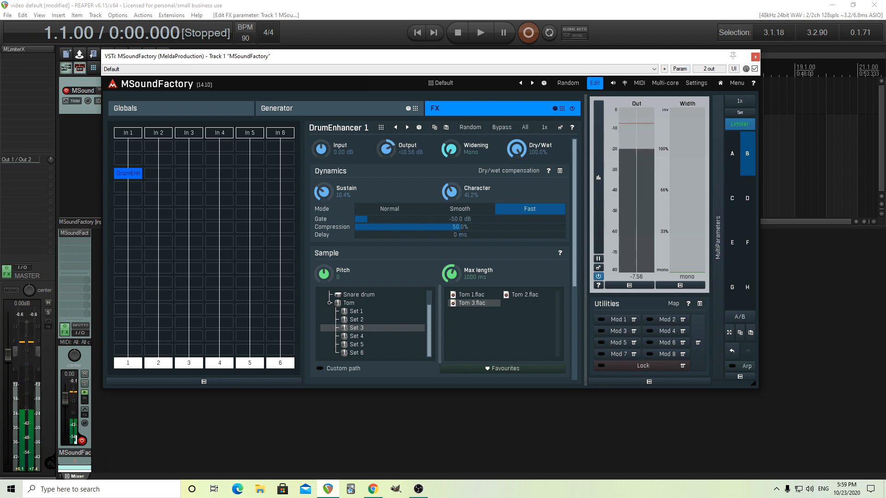
{"action": "left_click", "coordinate": [379, 295]}
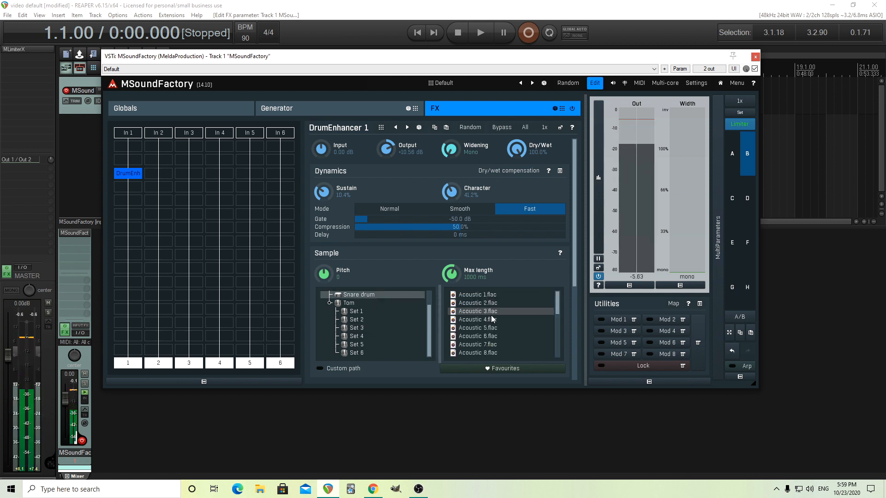
{"action": "left_click_drag", "start_coordinate": [386, 149], "coordinate": [384, 150]}
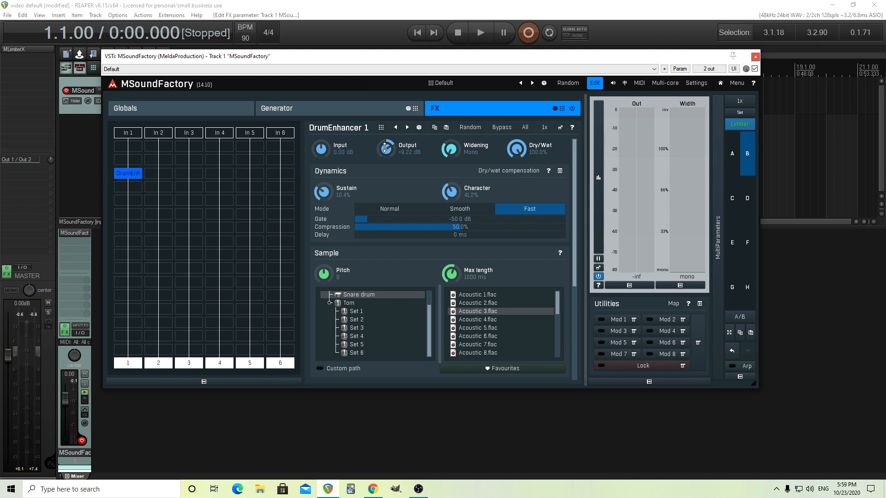
Enable the high-pass filter in the generator's BandPass 1, with Constant pitch mode and about 27.6% resonance.
{"action": "left_click", "coordinate": [335, 107]}
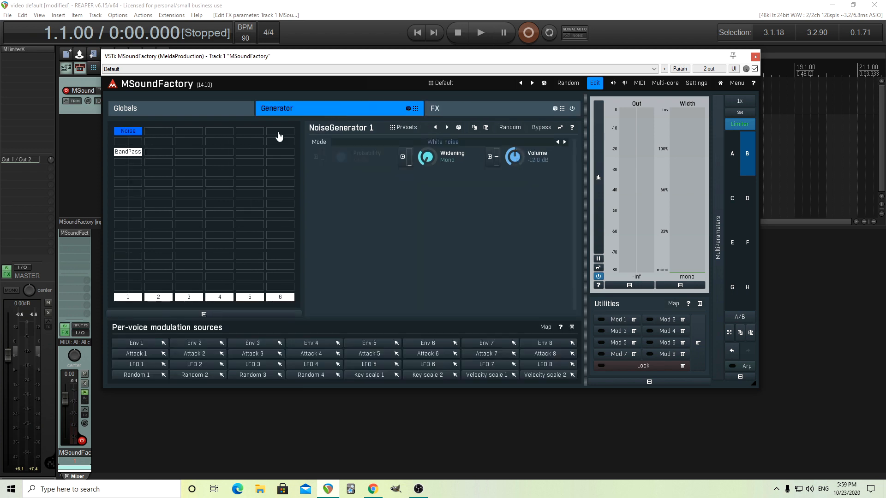
{"action": "left_click", "coordinate": [131, 152]}
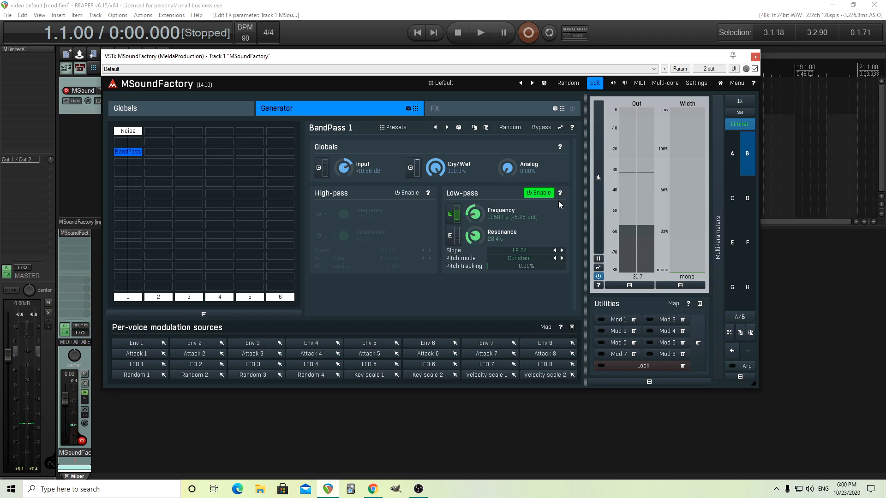
{"action": "left_click", "coordinate": [397, 193]}
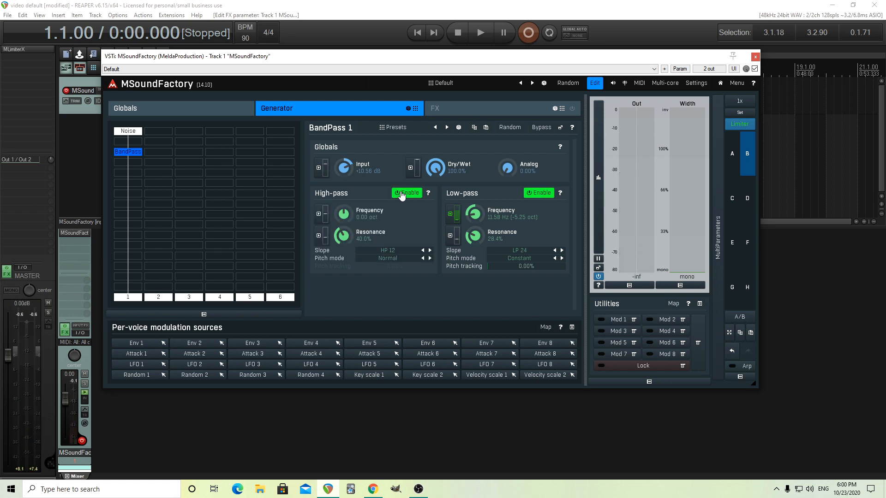
{"action": "left_click", "coordinate": [388, 258]}
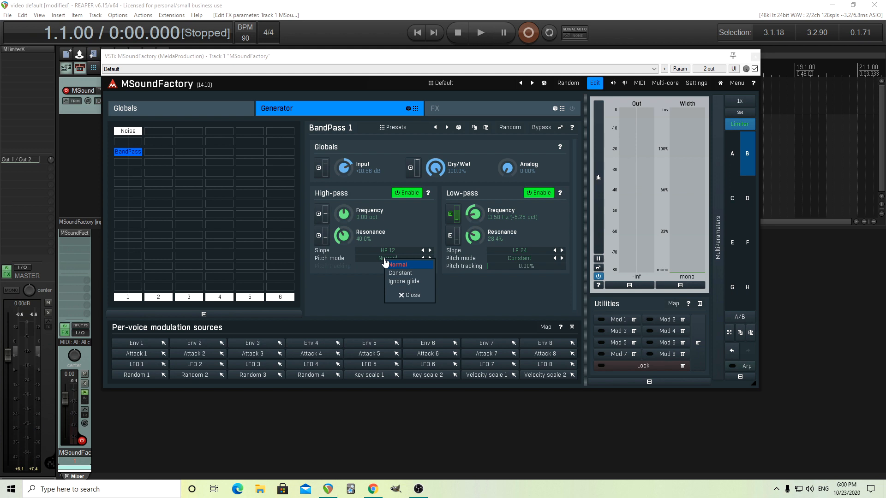
{"action": "left_click", "coordinate": [413, 275]}
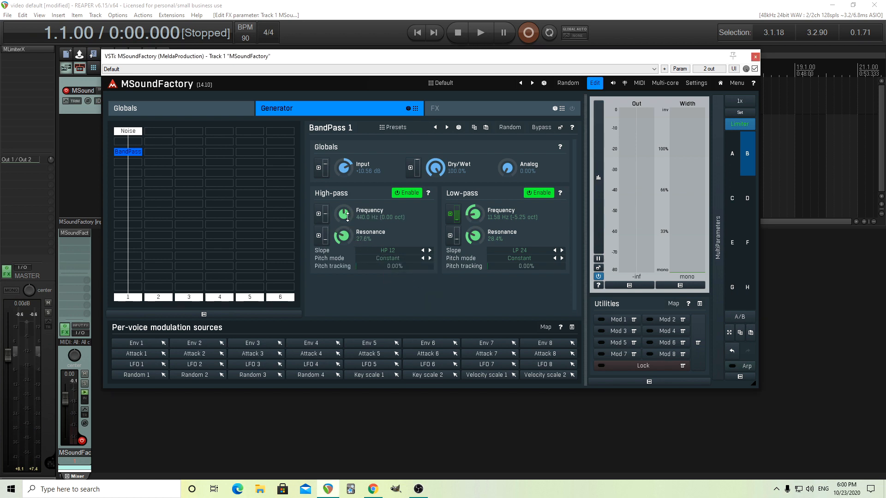
Set the high-pass frequency to about 43.62 Hz and compare the sound with the high-pass disabled and re-enabled.
{"action": "left_click_drag", "start_coordinate": [347, 215], "coordinate": [347, 256]}
{"action": "left_click_drag", "start_coordinate": [346, 215], "coordinate": [347, 213]}
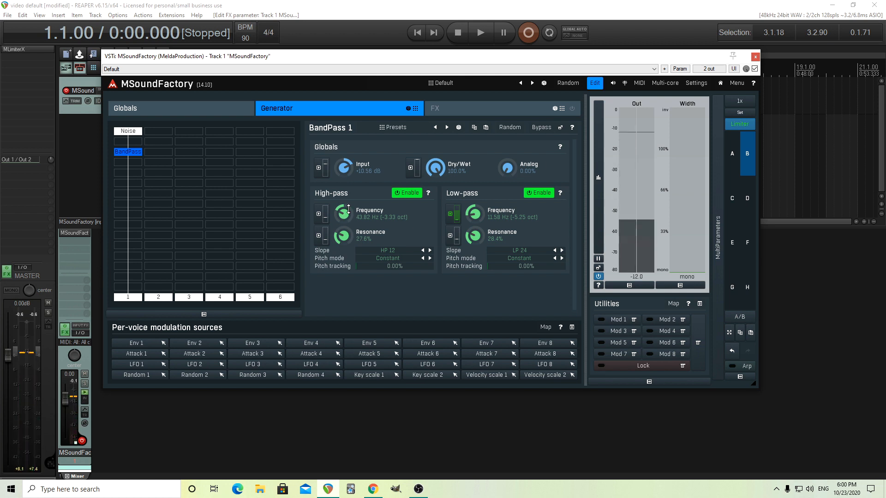
{"action": "left_click", "coordinate": [408, 199]}
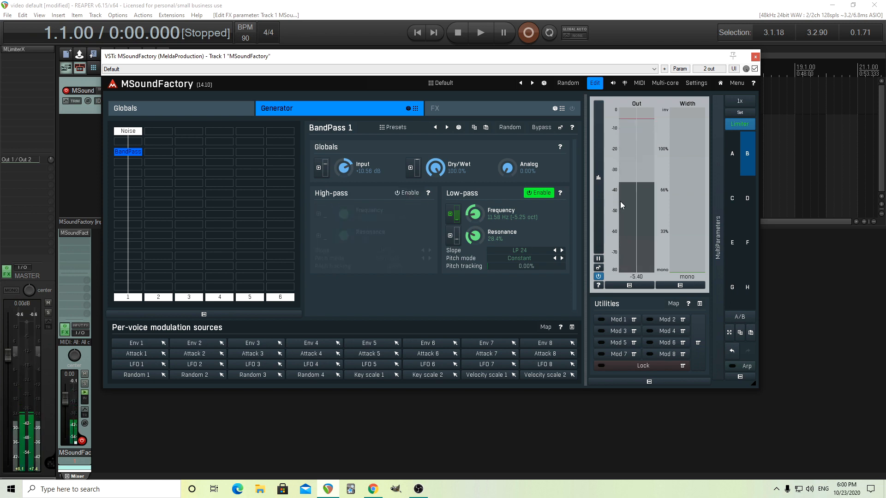
{"action": "left_click", "coordinate": [407, 193]}
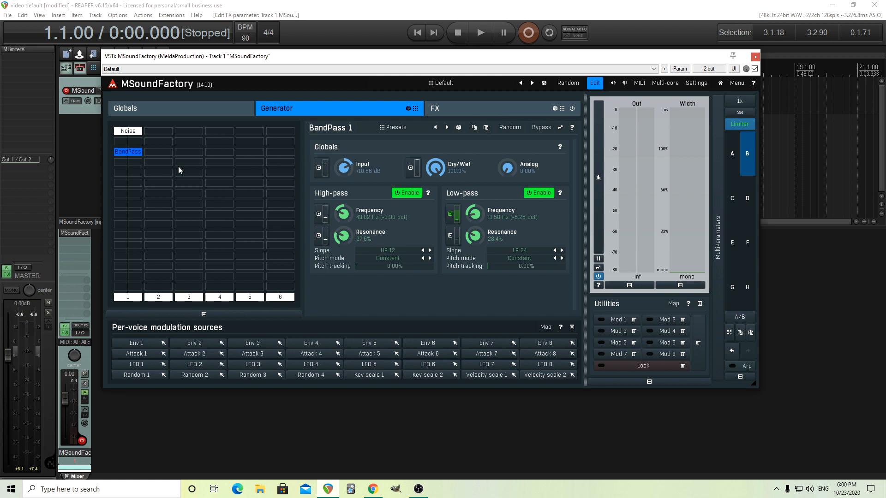
In the low-pass frequency modulation, set Attack 1's amount to 0% and add LFO 1 as a source in group B.
{"action": "left_click", "coordinate": [450, 214]}
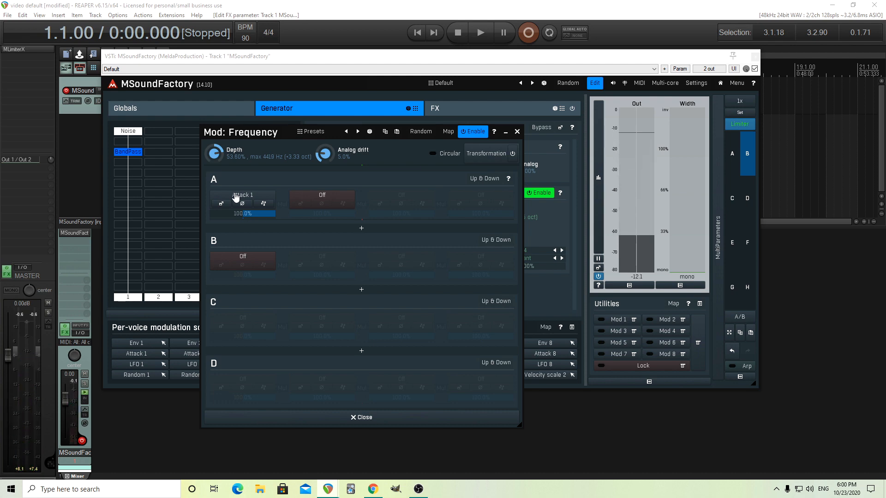
{"action": "double_click", "coordinate": [254, 217]}
{"action": "left_click", "coordinate": [216, 305]}
{"action": "left_click", "coordinate": [228, 322]}
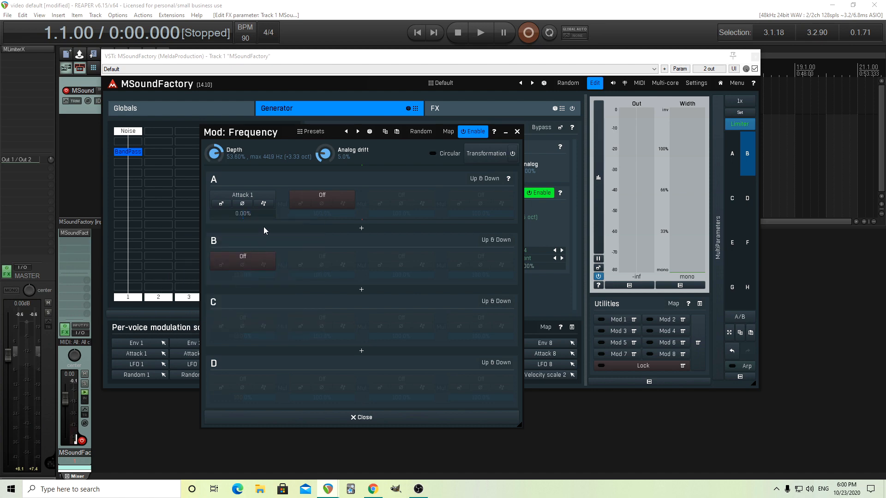
{"action": "left_click", "coordinate": [256, 257]}
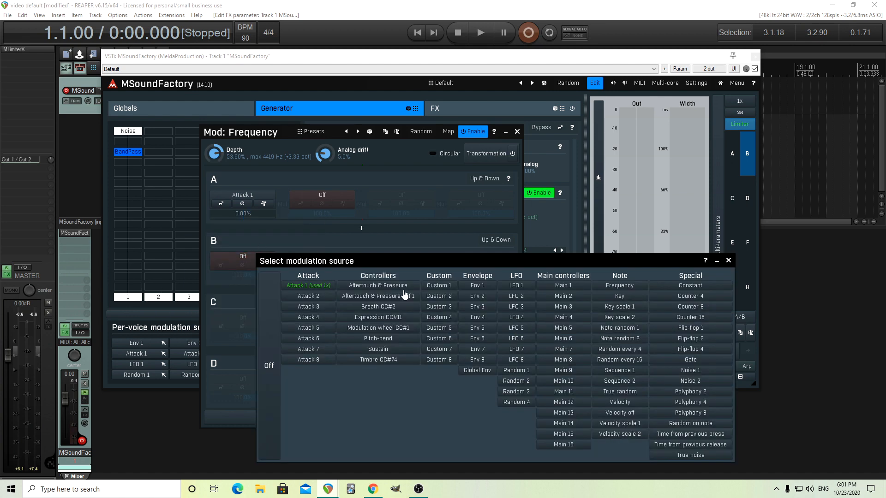
{"action": "left_click", "coordinate": [529, 288]}
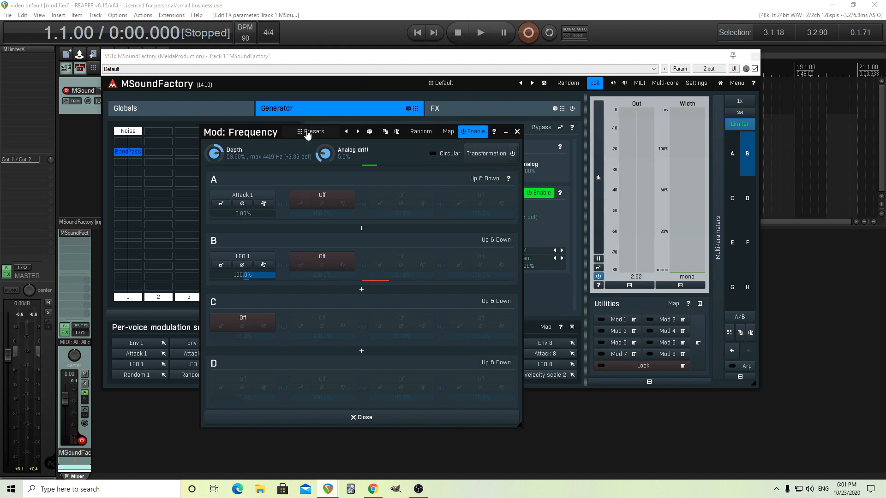
Open the settings of LFO 1 from the frequency modulation window and set its Step amount to 100%.
{"action": "left_click_drag", "start_coordinate": [255, 133], "coordinate": [271, 178]}
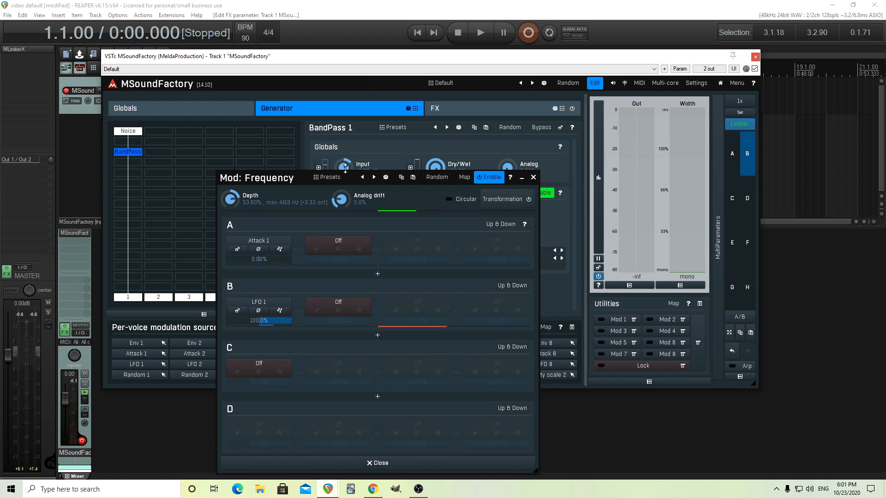
{"action": "left_click", "coordinate": [238, 312]}
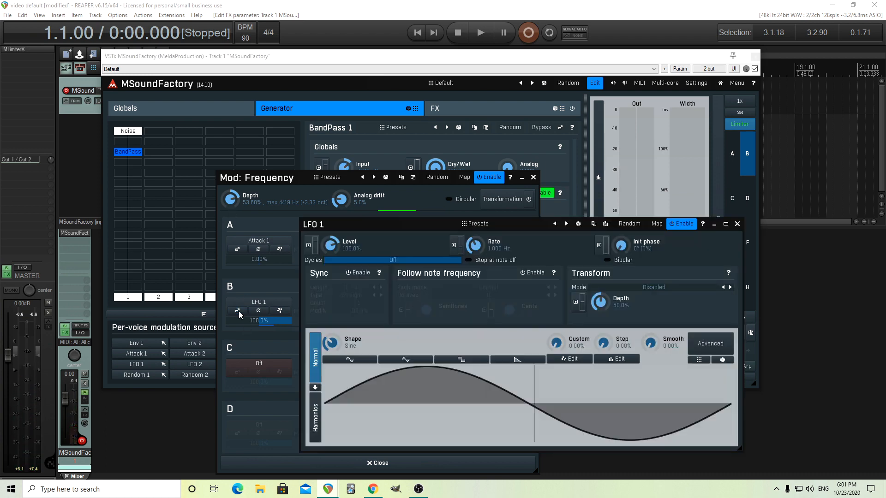
{"action": "left_click_drag", "start_coordinate": [605, 341], "coordinate": [605, 295]}
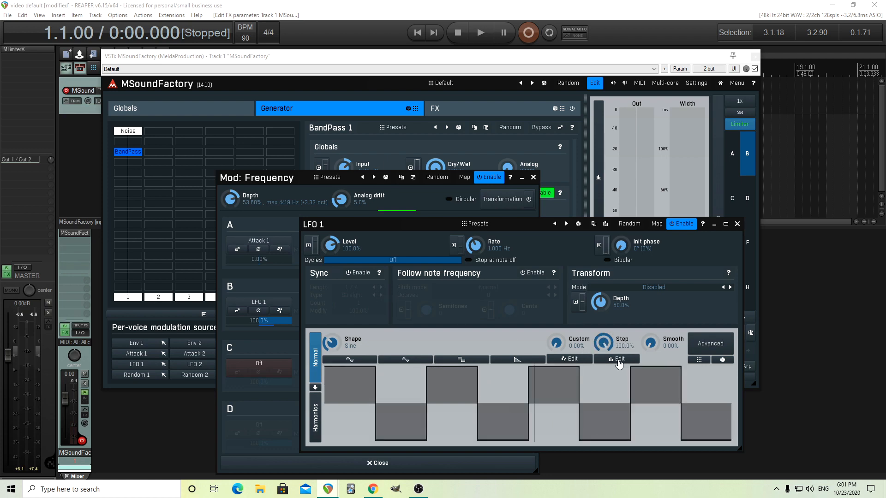
In LFO 1's step sequencer, place full-height steep decay shapes on steps 1, 4 and 7, lower the other steps to 0%, and accept.
{"action": "left_click", "coordinate": [618, 361]}
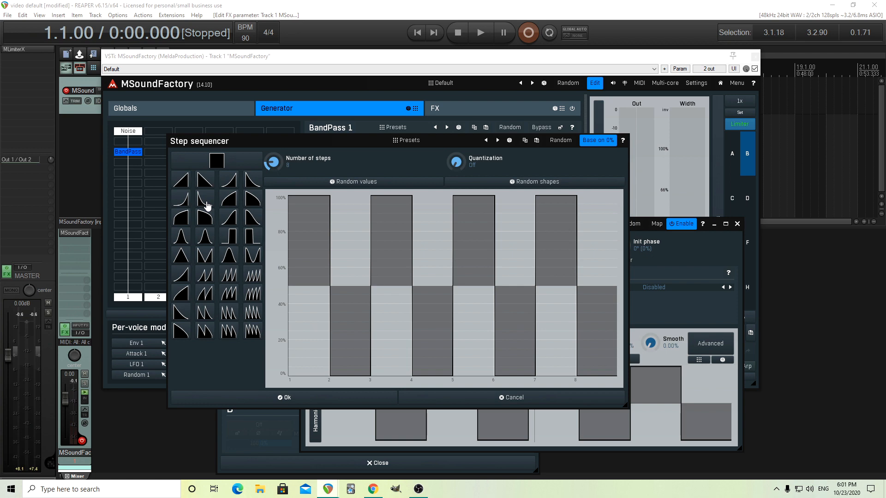
{"action": "left_click", "coordinate": [206, 204]}
{"action": "left_click", "coordinate": [300, 242]}
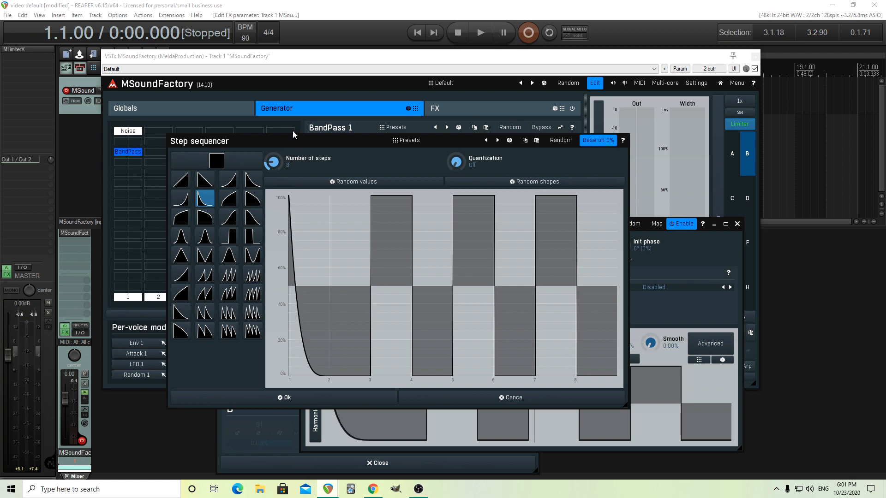
{"action": "left_click_drag", "start_coordinate": [387, 261], "coordinate": [415, 369]}
{"action": "left_click", "coordinate": [429, 346]}
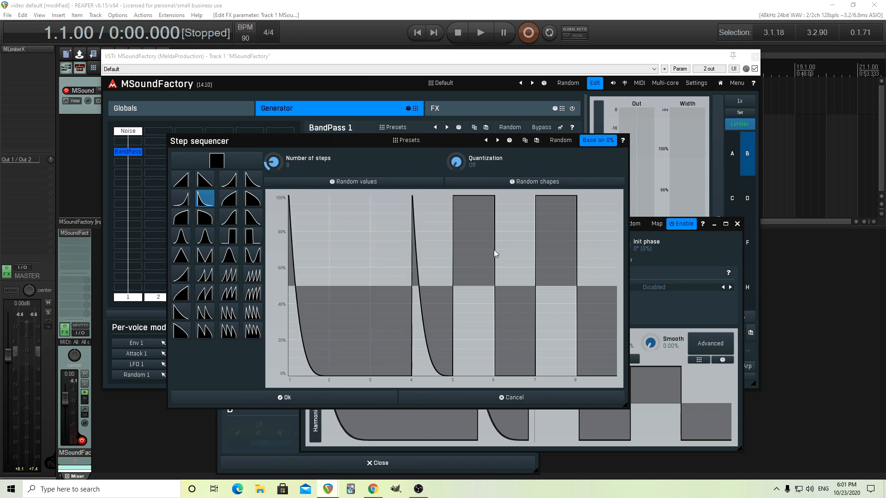
{"action": "left_click_drag", "start_coordinate": [483, 251], "coordinate": [492, 383]}
{"action": "left_click_drag", "start_coordinate": [540, 278], "coordinate": [532, 143]}
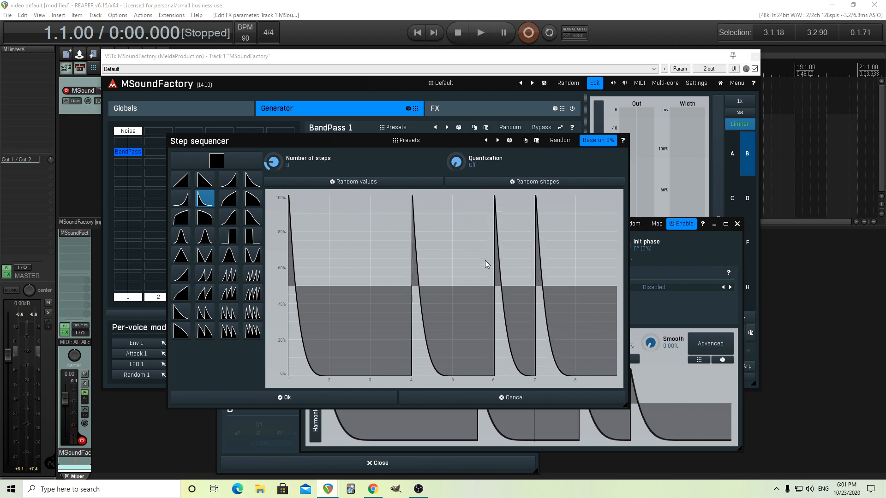
{"action": "left_click_drag", "start_coordinate": [498, 270], "coordinate": [512, 376]}
{"action": "left_click", "coordinate": [323, 402]}
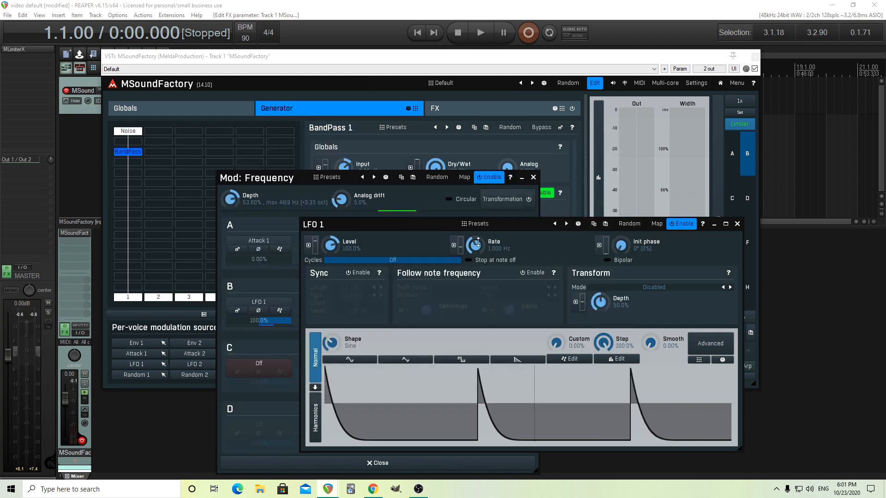
Enable tempo sync for LFO 1 with a length of 1/2, and close the LFO and frequency modulation windows.
{"action": "left_click", "coordinate": [361, 273]}
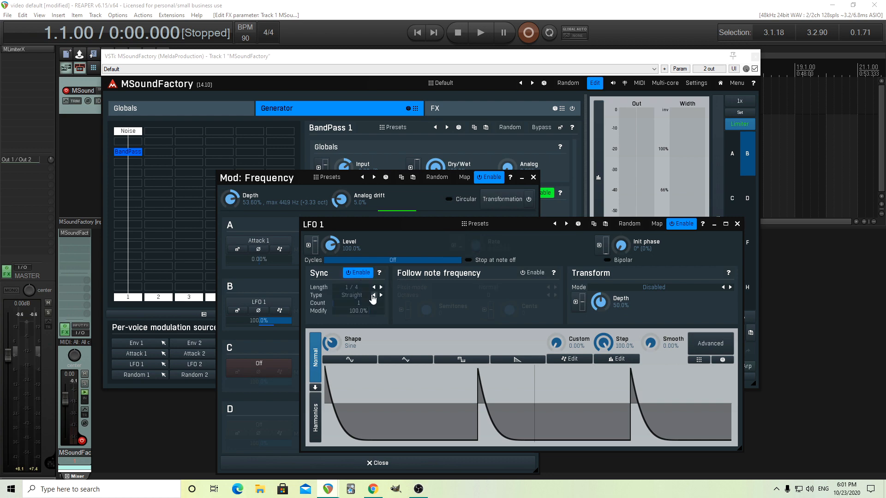
{"action": "left_click_drag", "start_coordinate": [345, 225], "coordinate": [321, 221]}
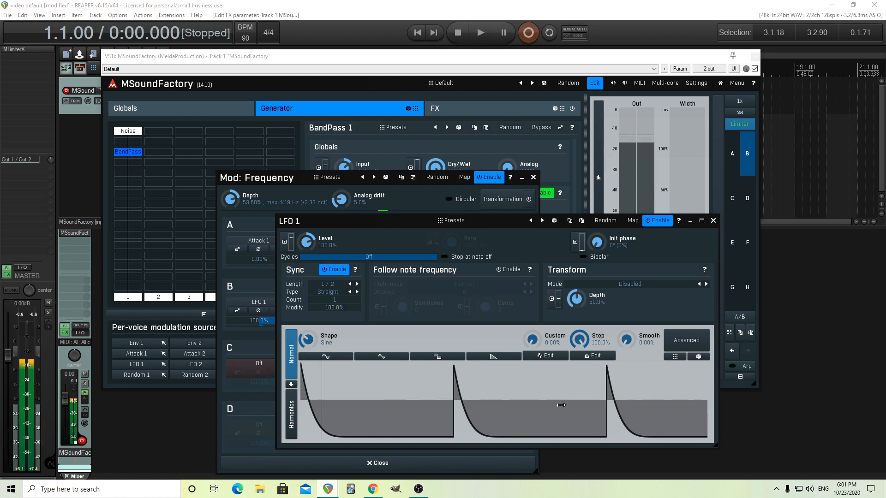
{"action": "left_click", "coordinate": [714, 221]}
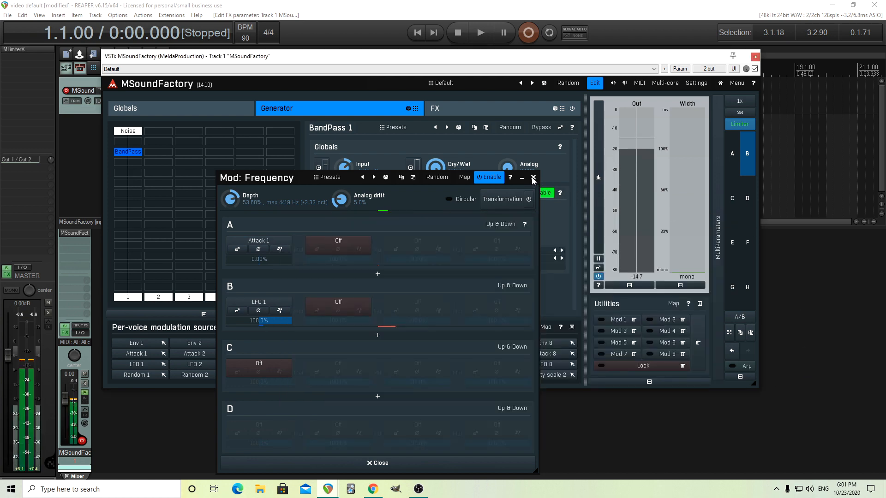
{"action": "left_click", "coordinate": [533, 178]}
Copy BandPass 1 into the adjacent generator column and set the copy's input to 1 so the noise feeds both filters.
{"action": "right_click", "coordinate": [127, 152]}
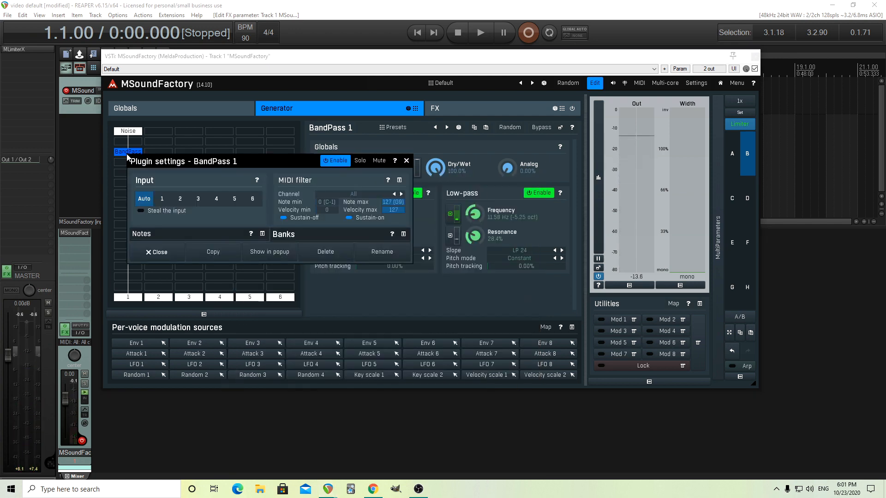
{"action": "left_click", "coordinate": [406, 160]}
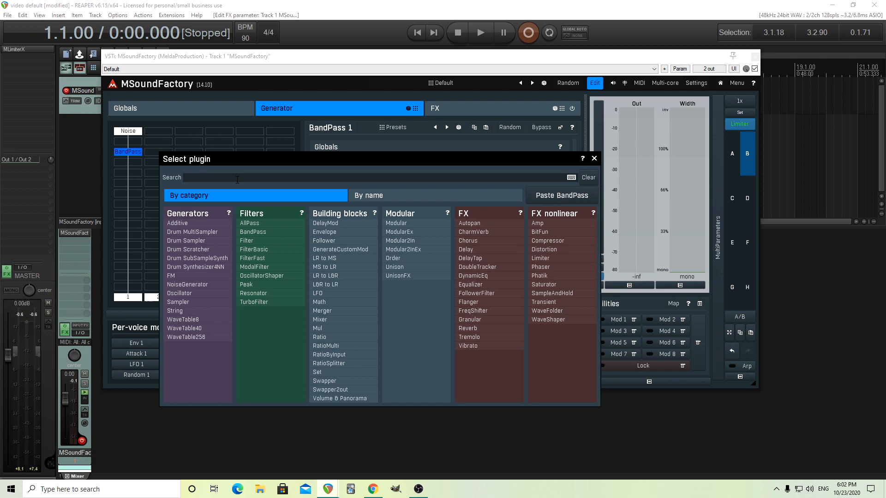
{"action": "left_click", "coordinate": [544, 197]}
{"action": "double_click", "coordinate": [159, 154]}
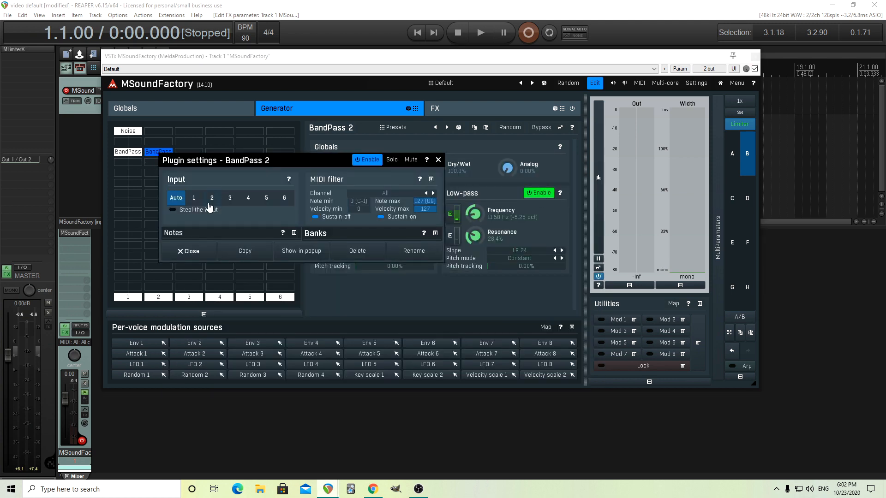
{"action": "left_click", "coordinate": [193, 198]}
{"action": "left_click", "coordinate": [190, 251]}
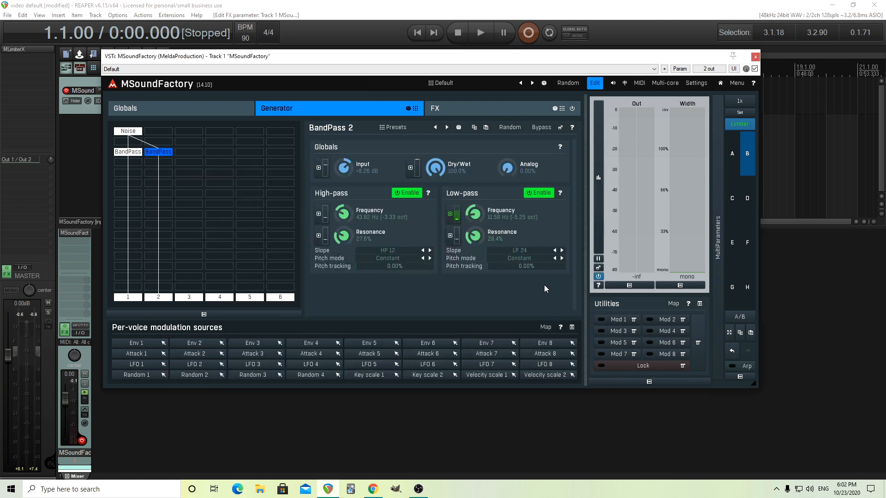
Replace LFO 1 with LFO 2 in BandPass 2's low-pass frequency modulation, and set LFO 2's Step amount to 100%.
{"action": "left_click", "coordinate": [451, 214]}
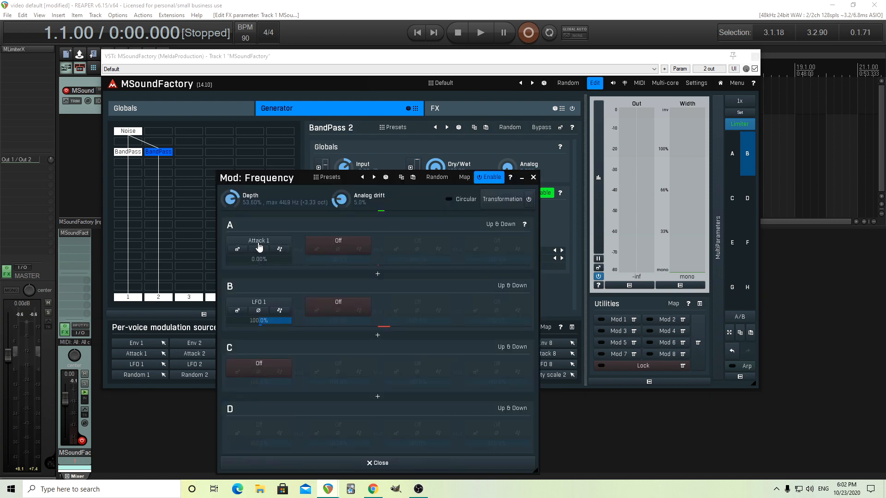
{"action": "left_click", "coordinate": [238, 311]}
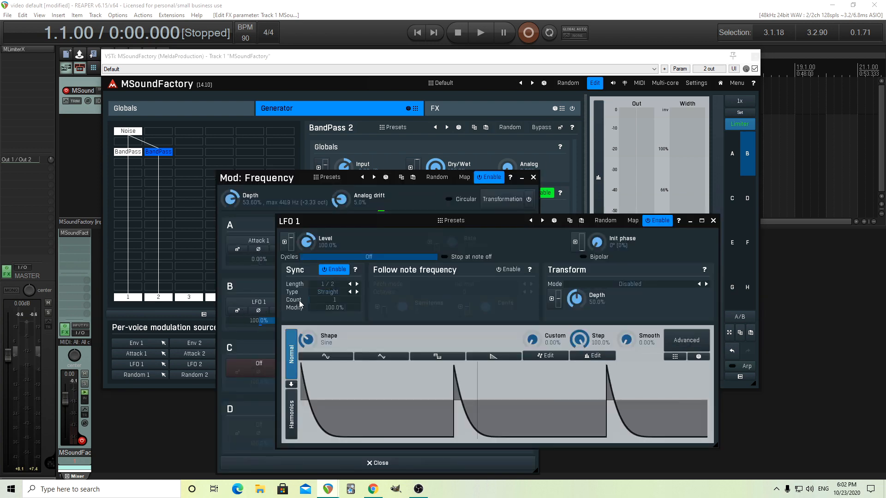
{"action": "left_click", "coordinate": [265, 307]}
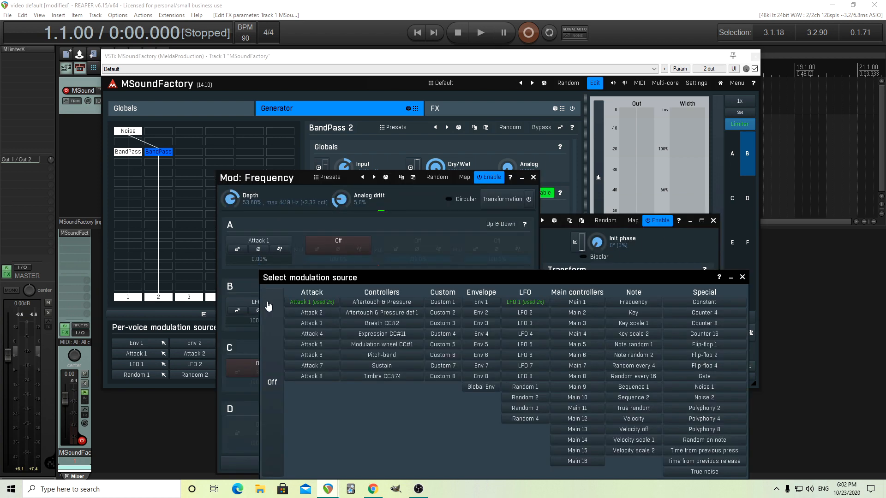
{"action": "left_click", "coordinate": [525, 317]}
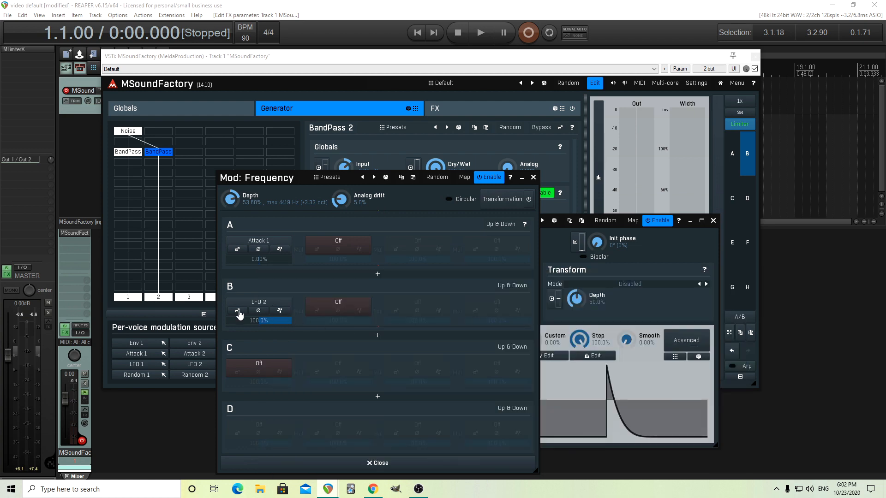
{"action": "left_click", "coordinate": [713, 220]}
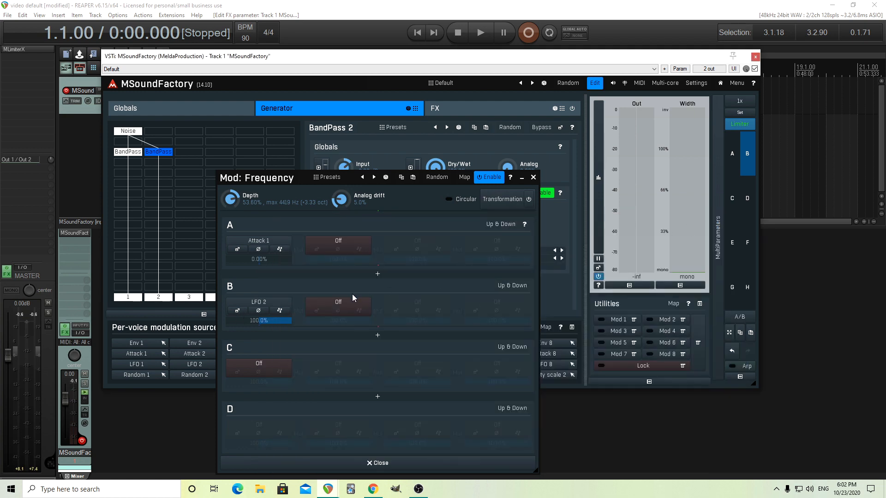
{"action": "left_click", "coordinate": [238, 311]}
{"action": "left_click_drag", "start_coordinate": [580, 341], "coordinate": [580, 323]}
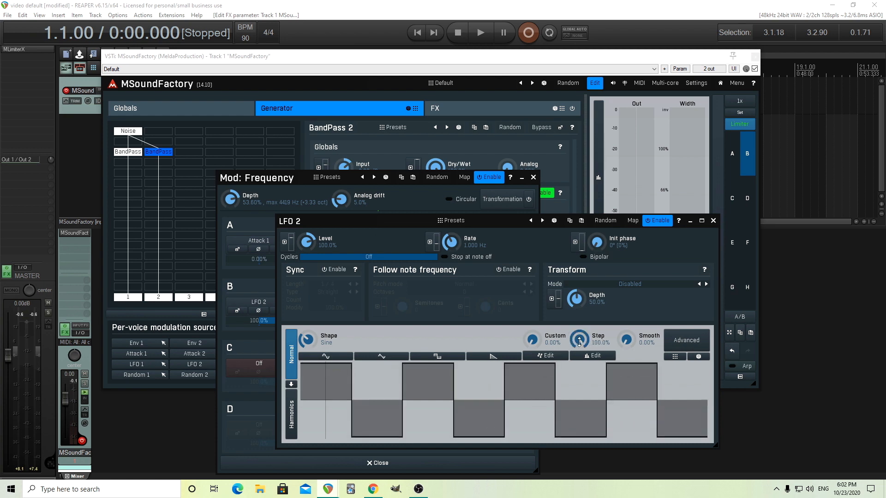
In LFO 2's step sequencer, place full-height steep decay shapes on steps 2, 5 and 8, lower the other steps to 0%, and accept.
{"action": "left_click", "coordinate": [592, 356]}
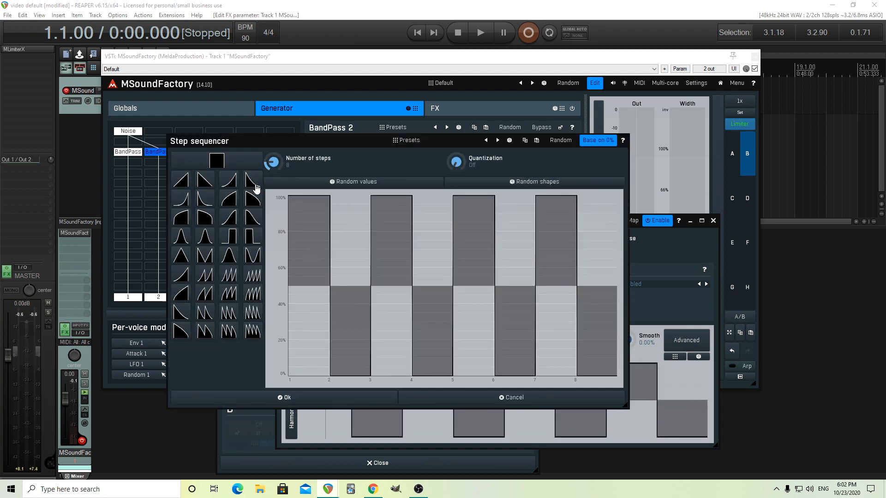
{"action": "mouse_move", "coordinate": [345, 280]}
{"action": "left_mouse_down"}
{"action": "mouse_move", "coordinate": [309, 321]}
{"action": "mouse_move", "coordinate": [327, 383]}
{"action": "mouse_move", "coordinate": [354, 344]}
{"action": "mouse_move", "coordinate": [353, 151]}
{"action": "left_mouse_up"}
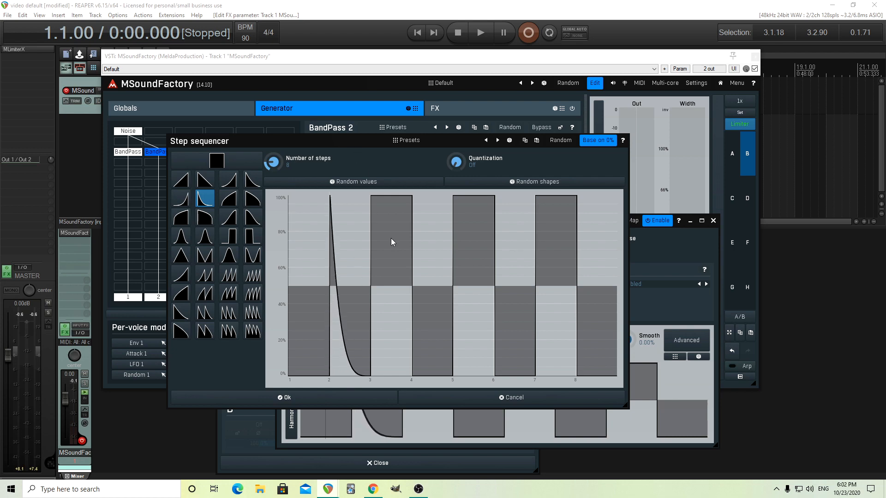
{"action": "left_click_drag", "start_coordinate": [391, 241], "coordinate": [417, 386]}
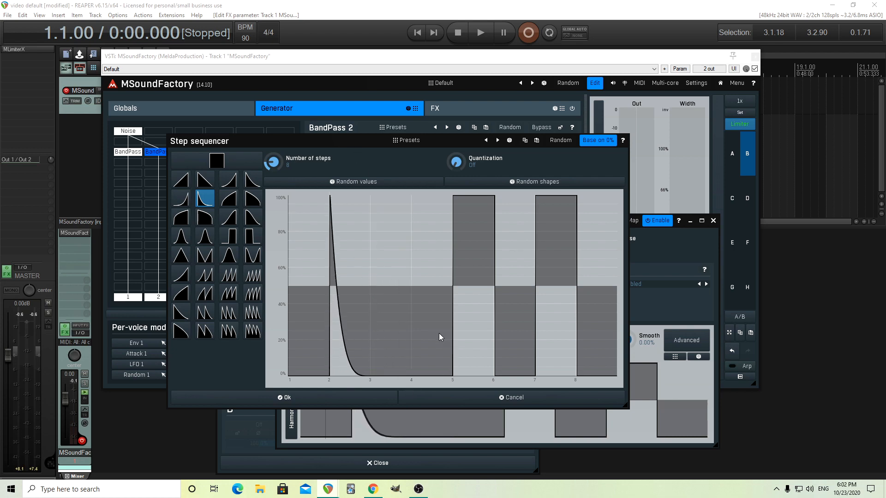
{"action": "left_click_drag", "start_coordinate": [479, 271], "coordinate": [470, 147]}
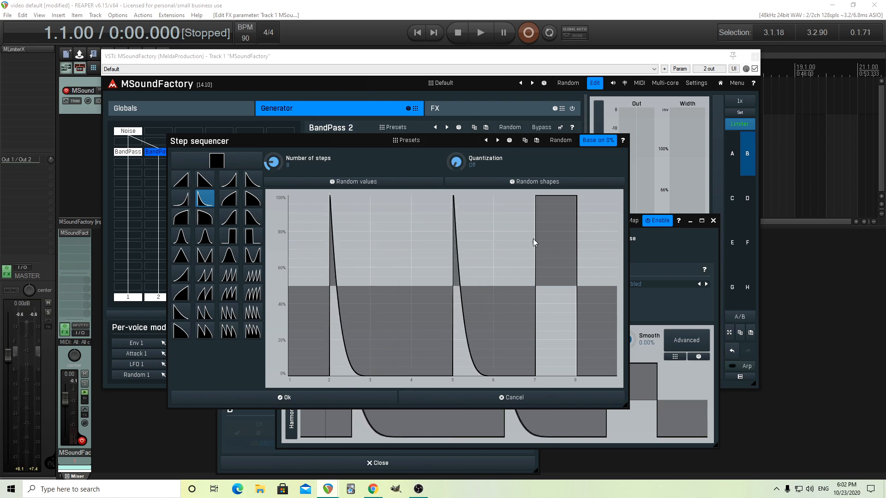
{"action": "left_click_drag", "start_coordinate": [533, 239], "coordinate": [576, 371]}
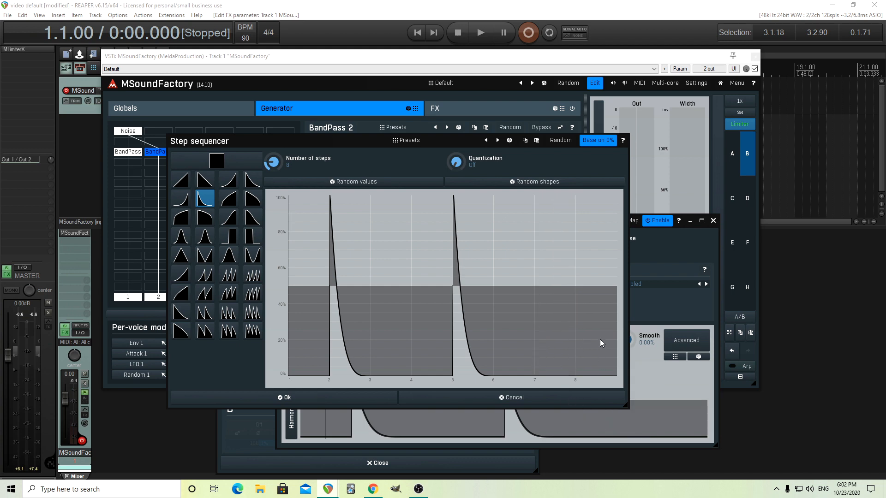
{"action": "left_click_drag", "start_coordinate": [599, 342], "coordinate": [595, 198]}
{"action": "left_click", "coordinate": [331, 399]}
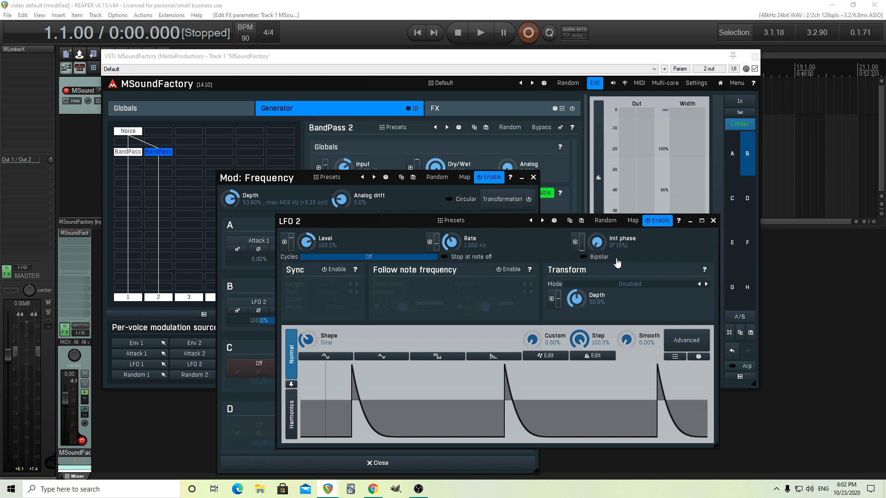
Sync LFO 2 to the tempo with a length of 1/2, and close its settings and the frequency modulation window.
{"action": "left_click", "coordinate": [334, 269]}
{"action": "left_click", "coordinate": [356, 283]}
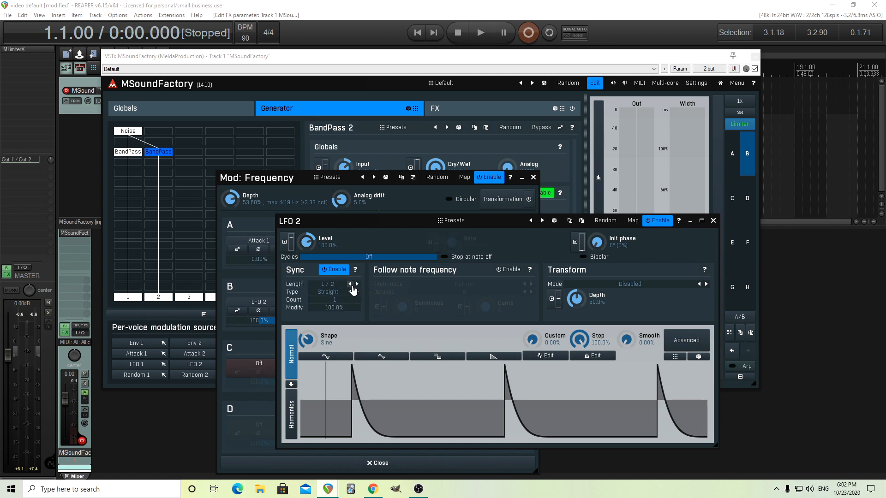
{"action": "left_click", "coordinate": [713, 221]}
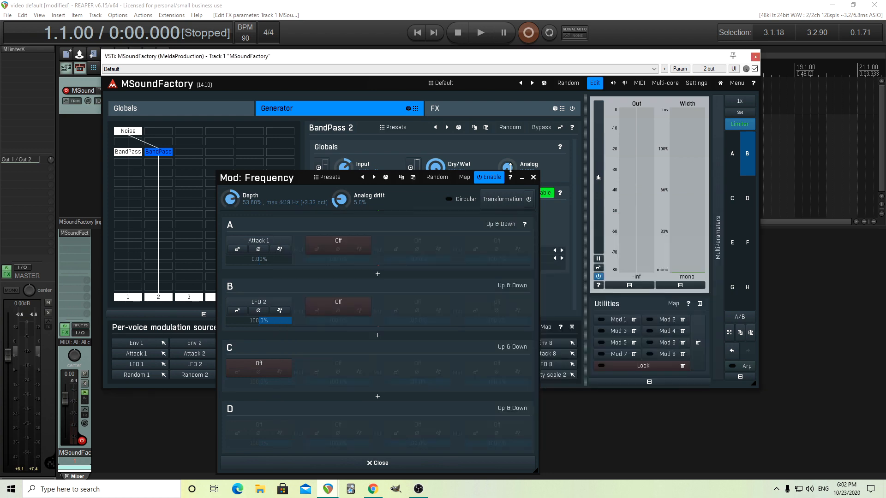
{"action": "left_click", "coordinate": [533, 178]}
Copy DrumEnhancer 1 into the In 2 column of the FX grid and check the generator's routing to output 2.
{"action": "left_click", "coordinate": [462, 110]}
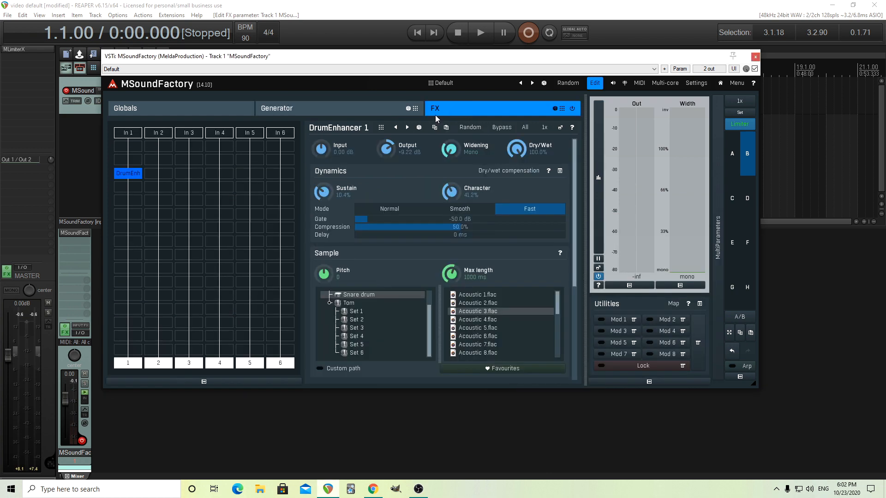
{"action": "right_click", "coordinate": [131, 173]}
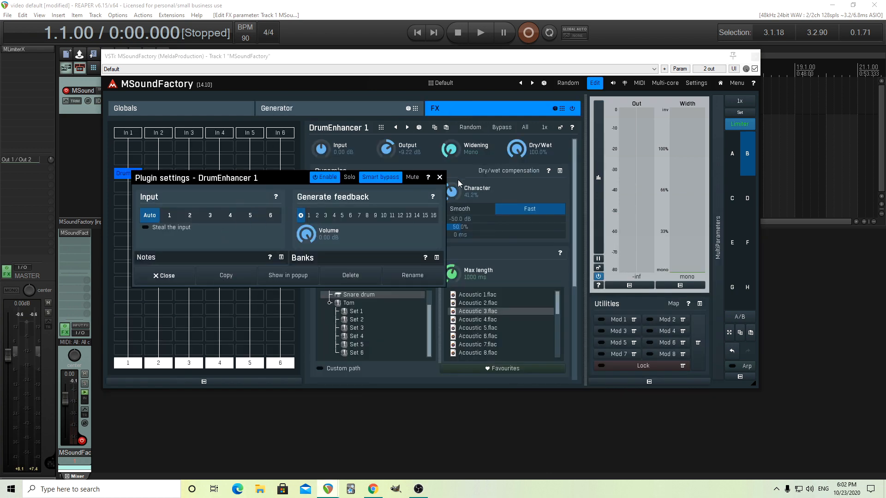
{"action": "left_click", "coordinate": [439, 177]}
{"action": "double_click", "coordinate": [152, 173]}
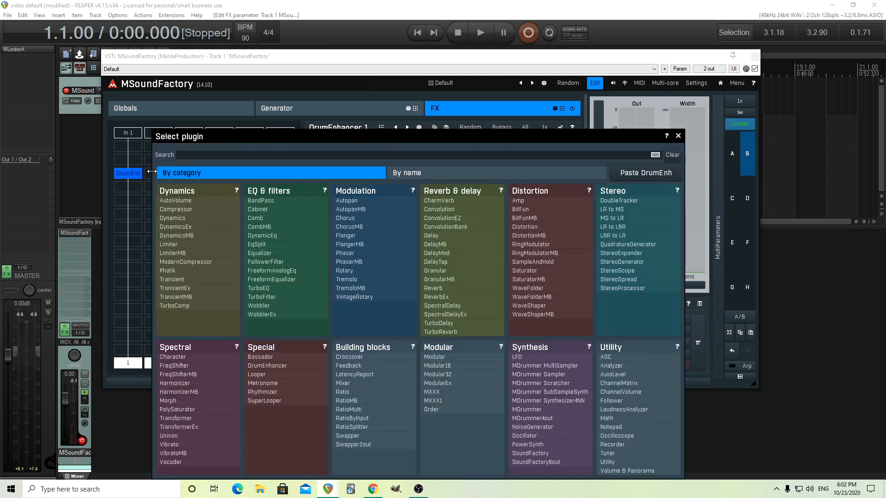
{"action": "left_click", "coordinate": [645, 173]}
{"action": "left_click", "coordinate": [344, 109]}
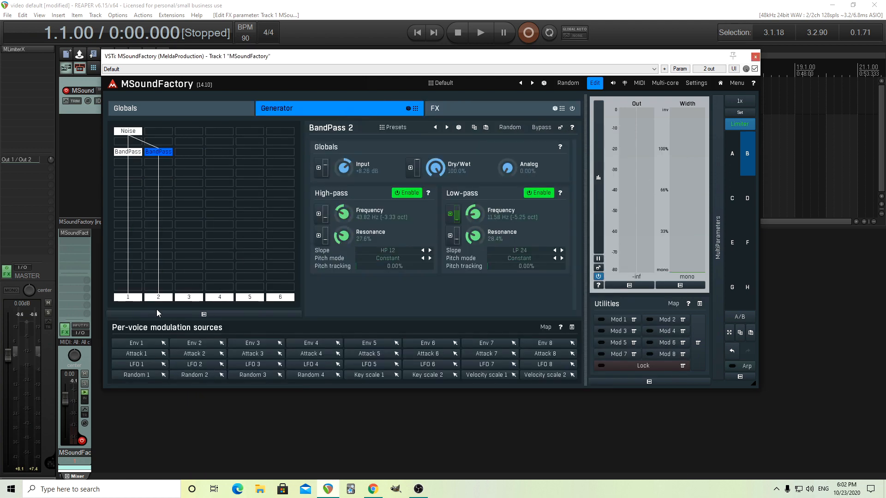
{"action": "left_click", "coordinate": [471, 109]}
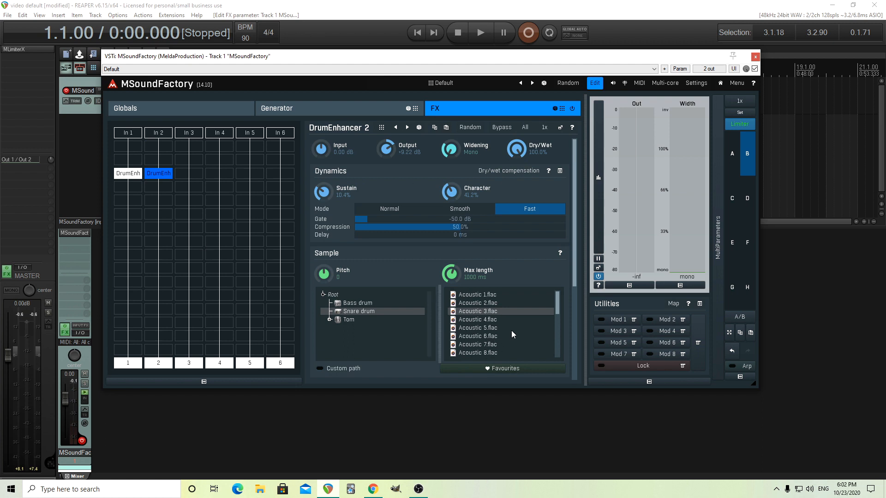
Try the High 1 and High 3 snare samples, then a tom sample from Set 2, in DrumEnhancer 2.
{"action": "left_click_drag", "start_coordinate": [557, 311], "coordinate": [560, 336]}
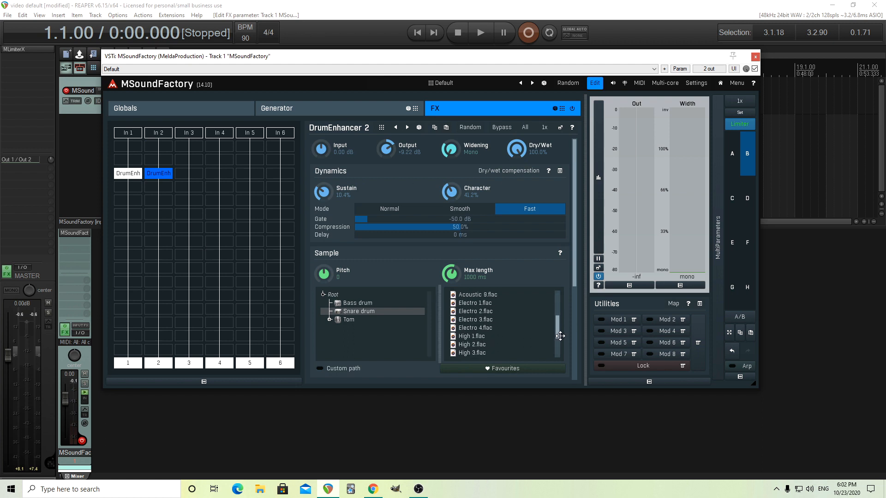
{"action": "left_click", "coordinate": [501, 338]}
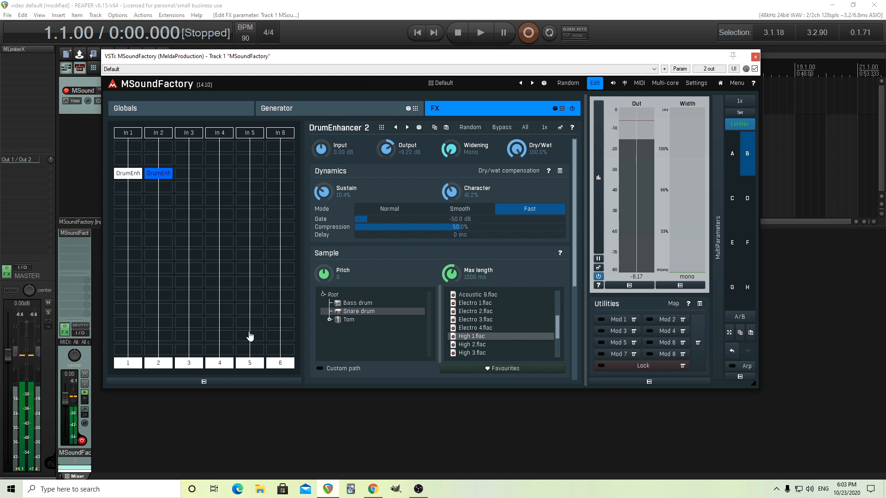
{"action": "left_click", "coordinate": [486, 352]}
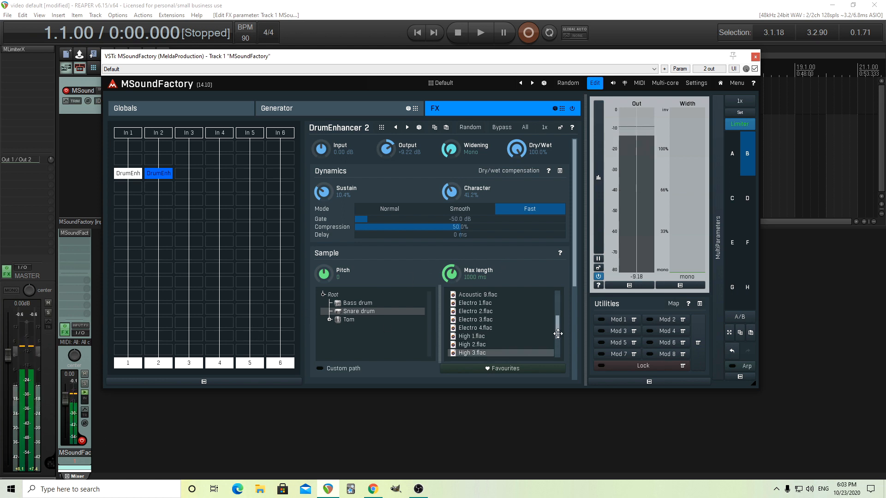
{"action": "left_click", "coordinate": [332, 320]}
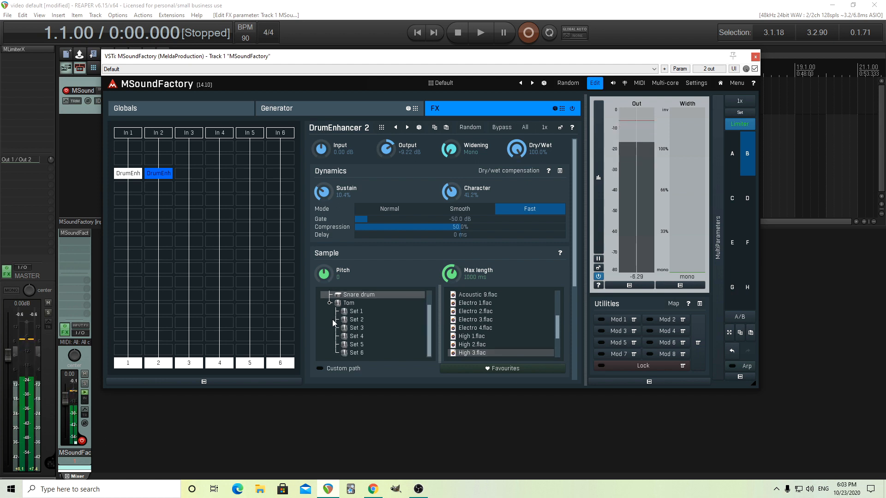
{"action": "left_click", "coordinate": [383, 319]}
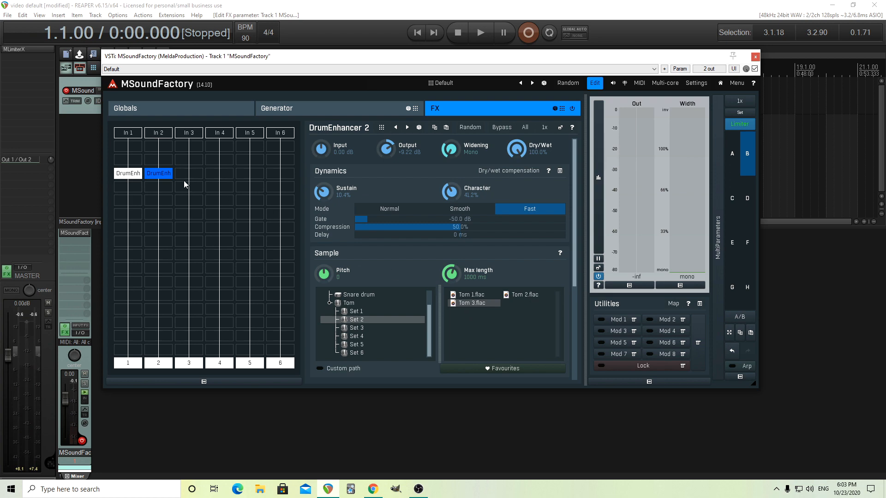
Delete DrumEnhancer 2 from the FX grid and BandPass 2 from the generator grid.
{"action": "right_click", "coordinate": [167, 178]}
{"action": "left_click", "coordinate": [385, 277]}
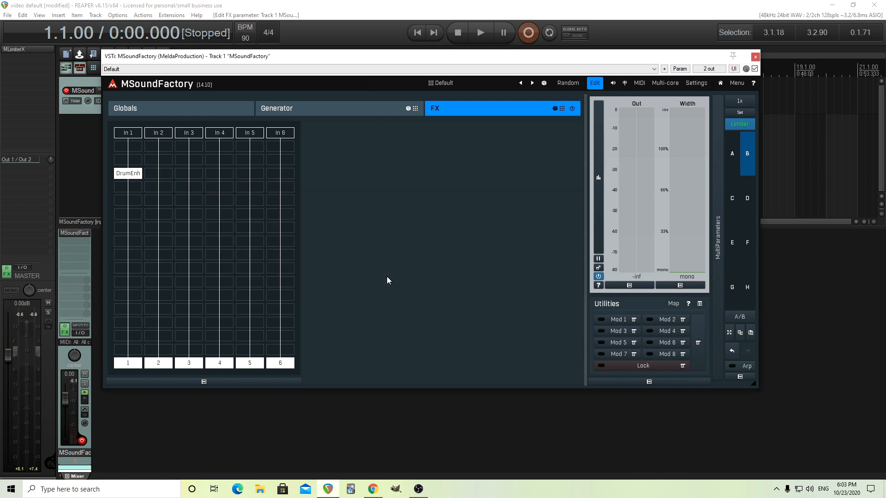
{"action": "left_click", "coordinate": [335, 114]}
{"action": "right_click", "coordinate": [170, 152]}
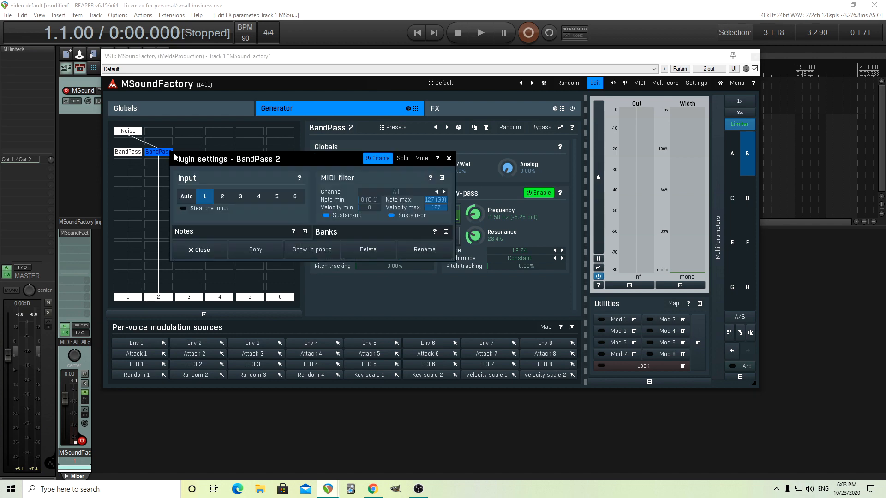
{"action": "left_click", "coordinate": [378, 251]}
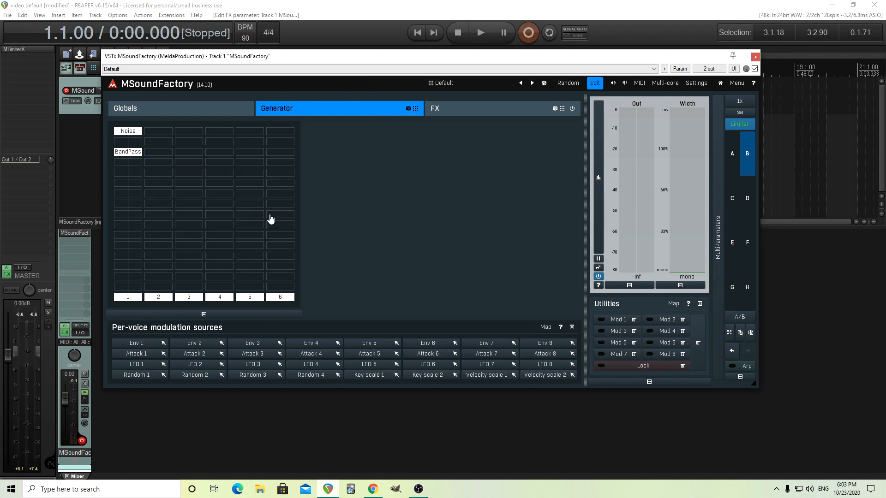
In BandPass 1's low-pass frequency modulation, remove LFO 1 from section B and set the Attack 1 amount to 100%.
{"action": "left_click", "coordinate": [132, 155]}
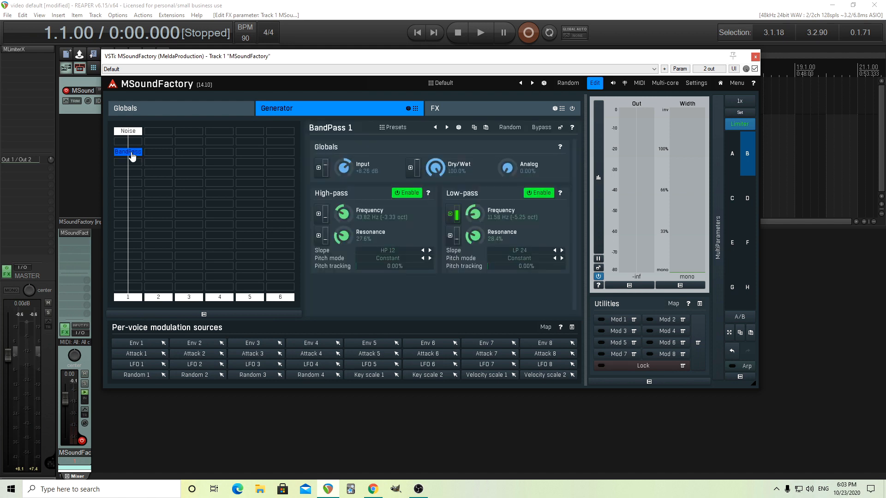
{"action": "left_click", "coordinate": [451, 214]}
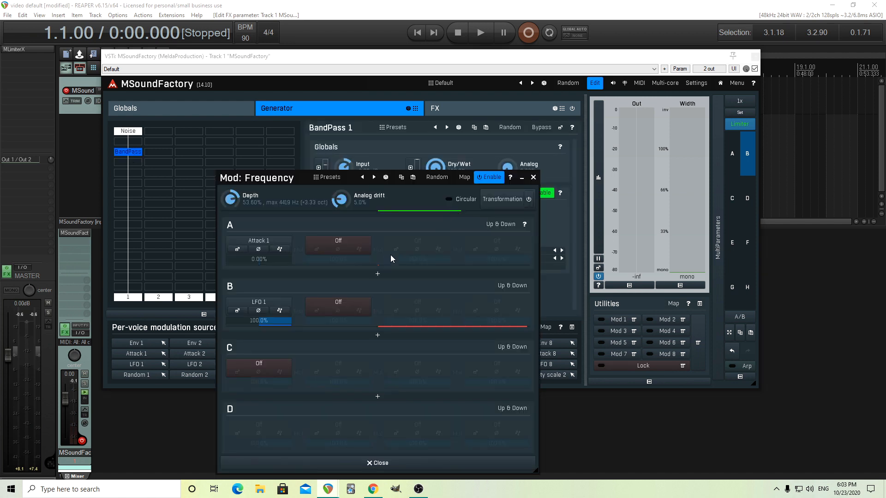
{"action": "left_click", "coordinate": [239, 308]}
{"action": "left_click", "coordinate": [241, 275]}
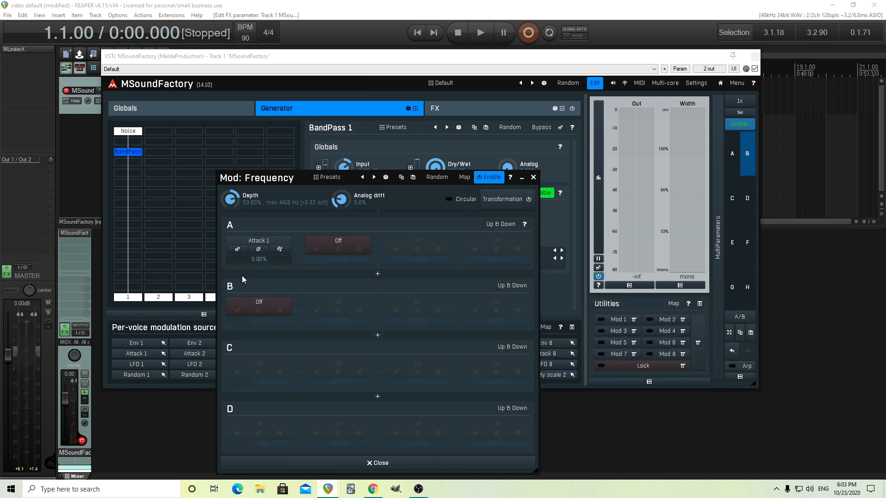
{"action": "left_click", "coordinate": [237, 249]}
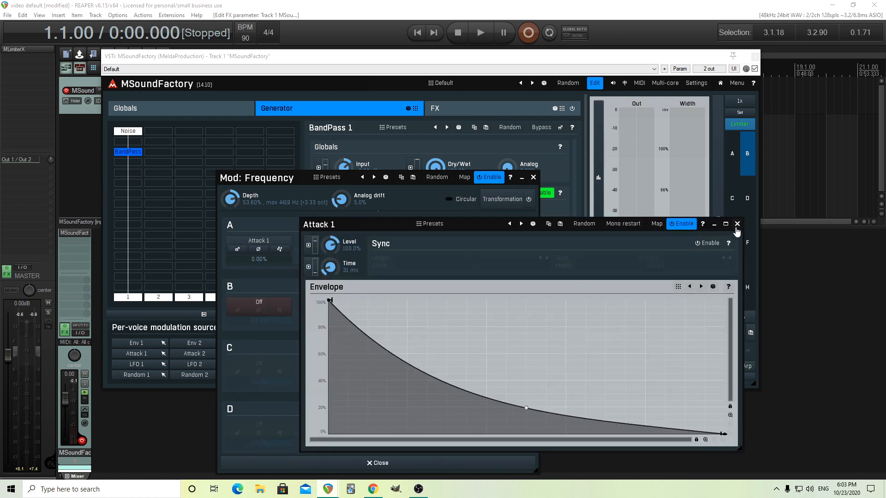
{"action": "left_click", "coordinate": [736, 225]}
{"action": "left_click", "coordinate": [279, 261]}
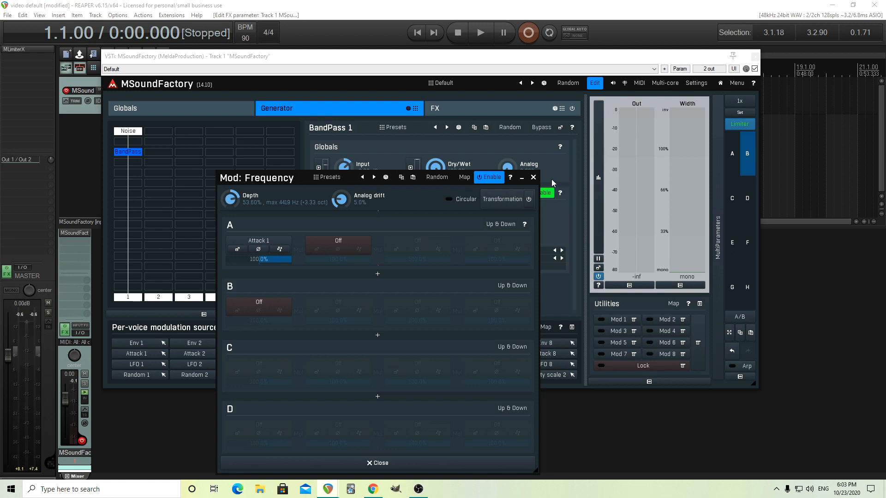
{"action": "left_click", "coordinate": [533, 177]}
Switch DrumEnhancer 1 to the Bass drum samples, try Acoustic 1 and Jazz 2, and select Jazz 1.
{"action": "left_click", "coordinate": [442, 109]}
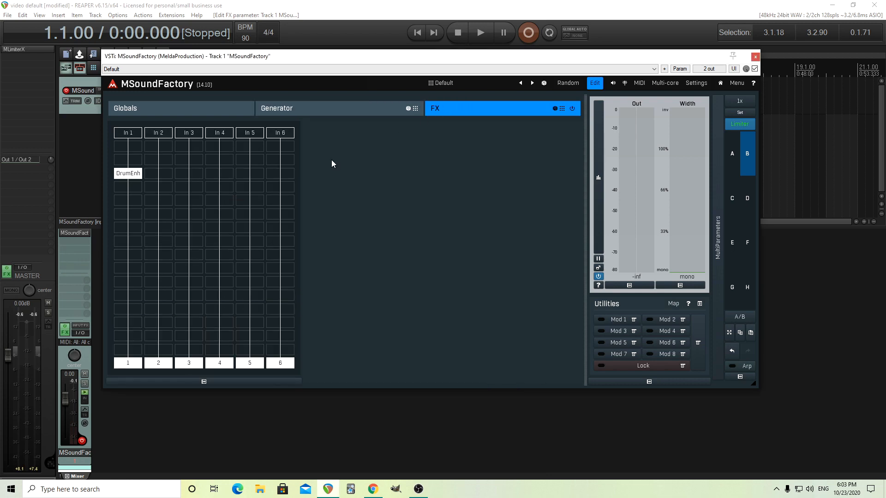
{"action": "left_click", "coordinate": [124, 178]}
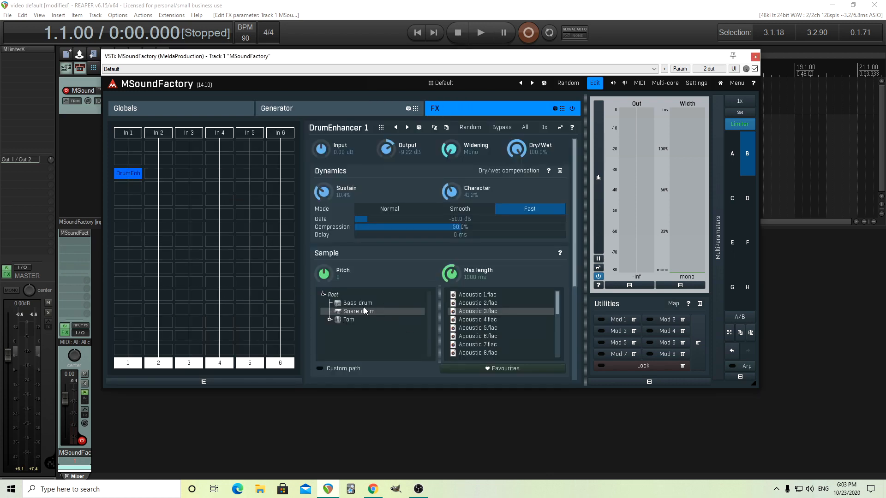
{"action": "left_click", "coordinate": [400, 304]}
{"action": "left_click", "coordinate": [472, 297]}
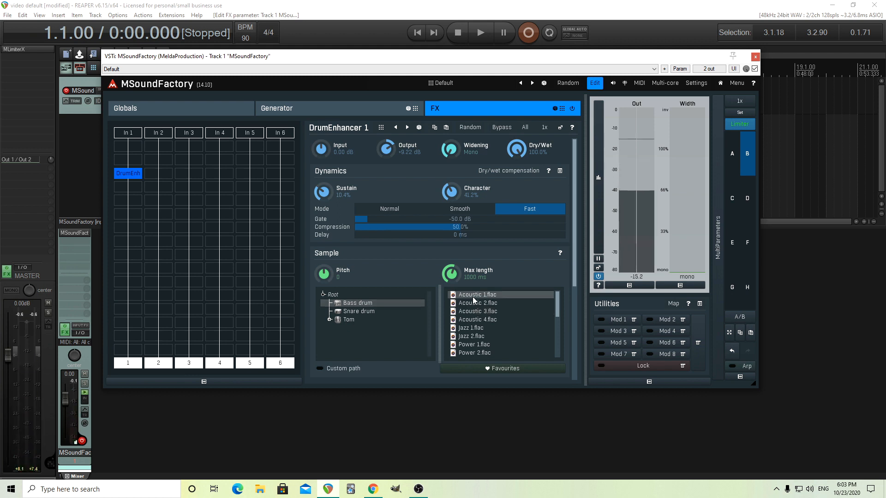
{"action": "left_click", "coordinate": [480, 328]}
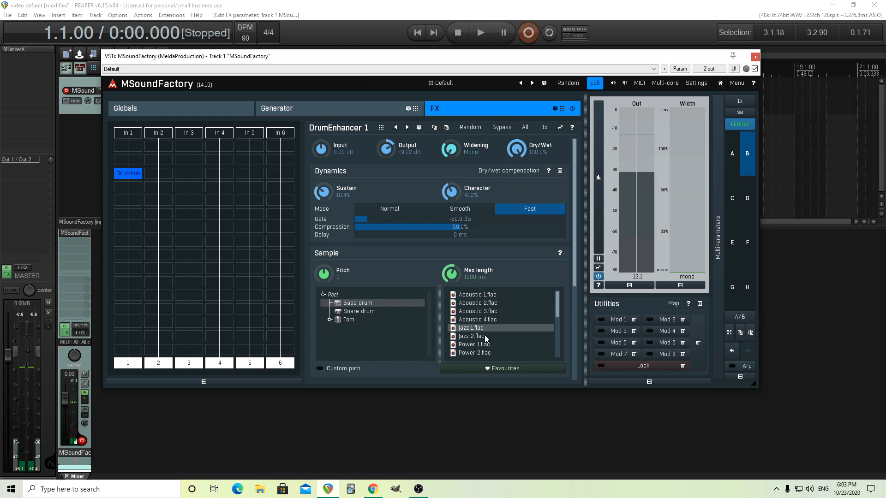
{"action": "left_click", "coordinate": [485, 336]}
{"action": "left_click", "coordinate": [482, 328]}
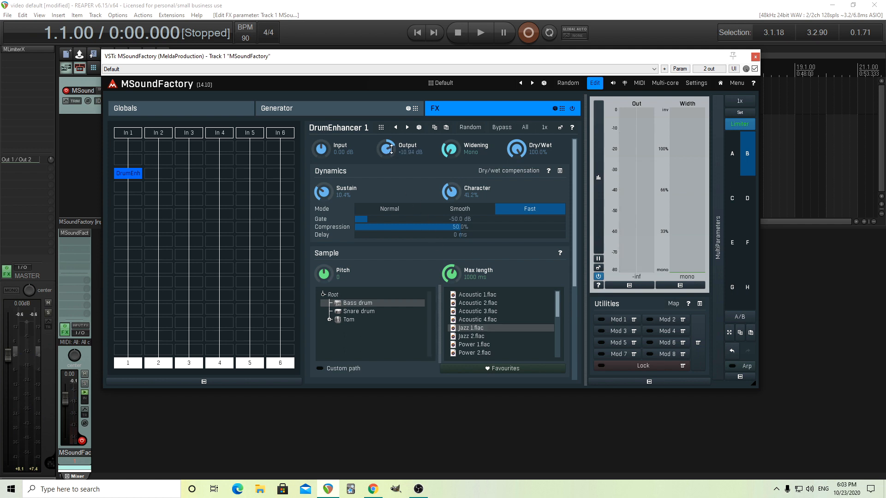
Set Attack 1's time to 856 ms, bend its decay curve upward into a convex shape, and close the modulation windows.
{"action": "left_click", "coordinate": [315, 111]}
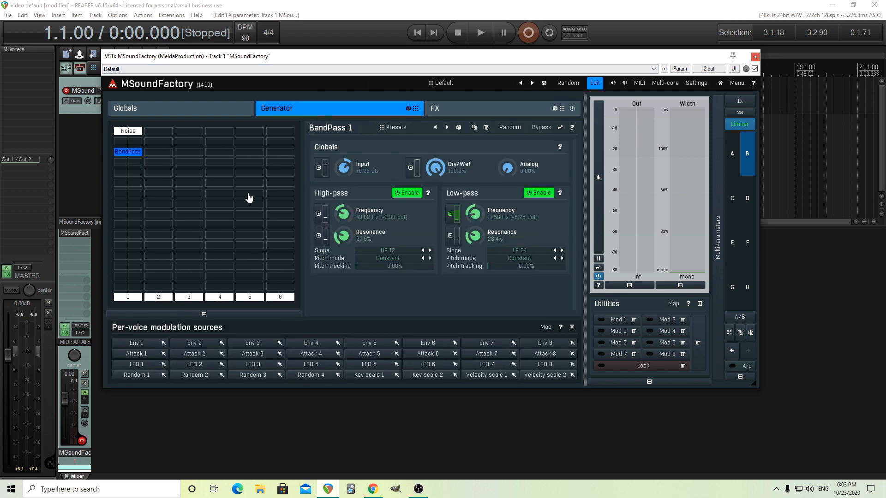
{"action": "left_click", "coordinate": [451, 215]}
{"action": "left_click", "coordinate": [237, 249]}
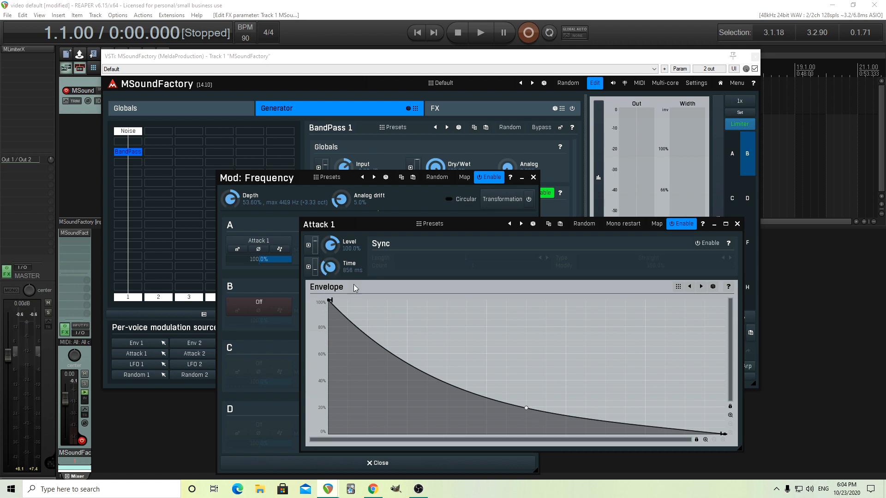
{"action": "left_click_drag", "start_coordinate": [533, 409], "coordinate": [525, 283]}
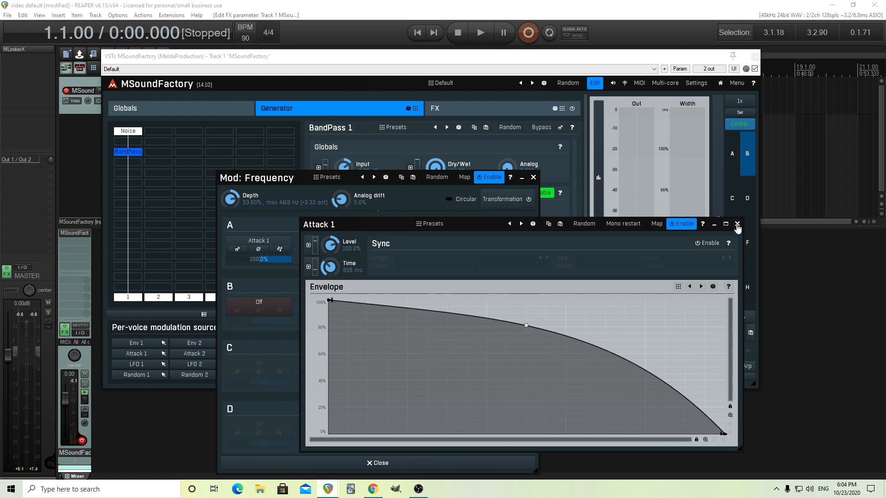
{"action": "left_click", "coordinate": [737, 224]}
{"action": "left_click", "coordinate": [533, 177]}
Reset DrumEnhancer 1's output level, then raise it to about +4.22 dB.
{"action": "left_click", "coordinate": [461, 107]}
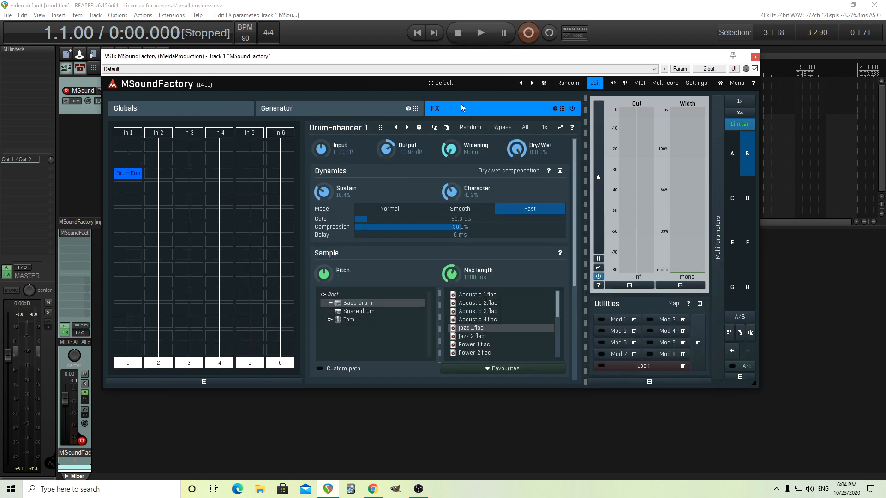
{"action": "double_click", "coordinate": [384, 146]}
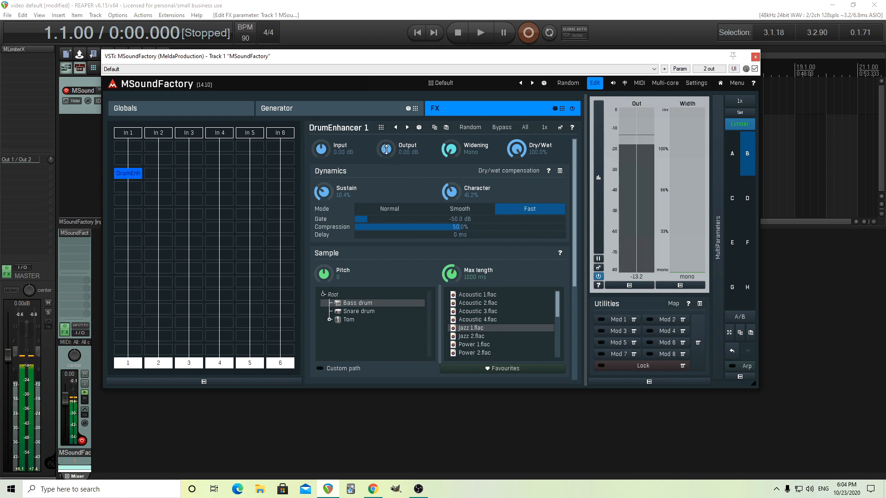
{"action": "left_click_drag", "start_coordinate": [387, 149], "coordinate": [386, 143]}
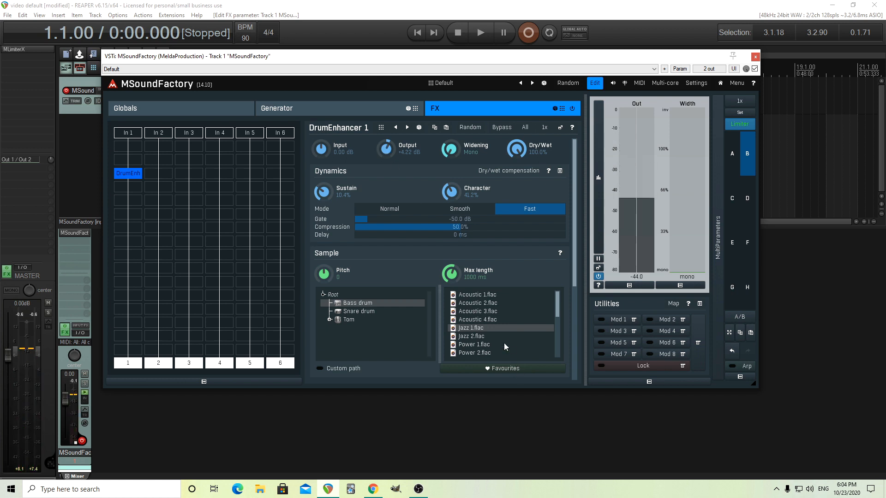
Try the Acoustic 3, 2 and 4 bass drum samples in DrumEnhancer 1 and set Sustain to 20%.
{"action": "left_click", "coordinate": [488, 311]}
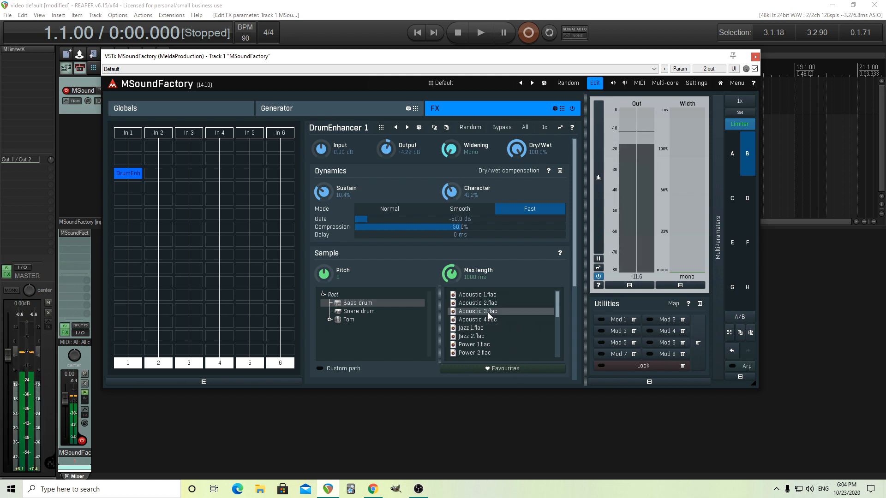
{"action": "left_click", "coordinate": [487, 302]}
{"action": "left_click", "coordinate": [494, 320]}
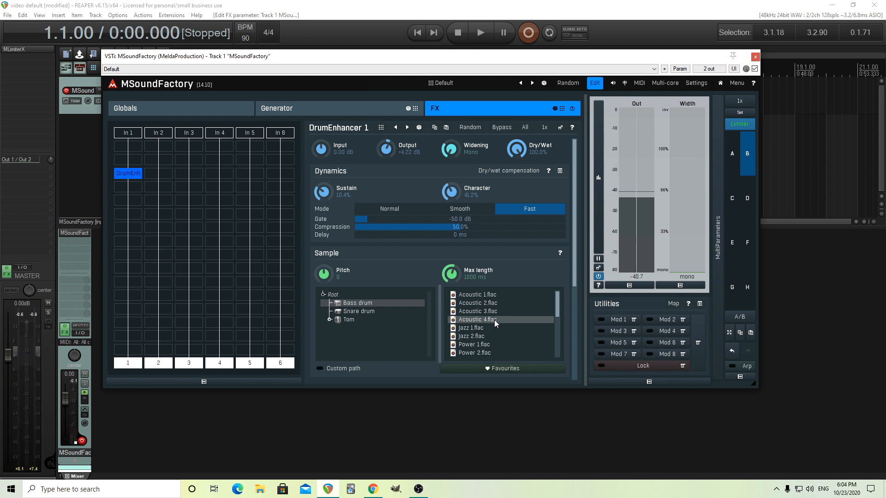
{"action": "left_click_drag", "start_coordinate": [323, 192], "coordinate": [324, 182]}
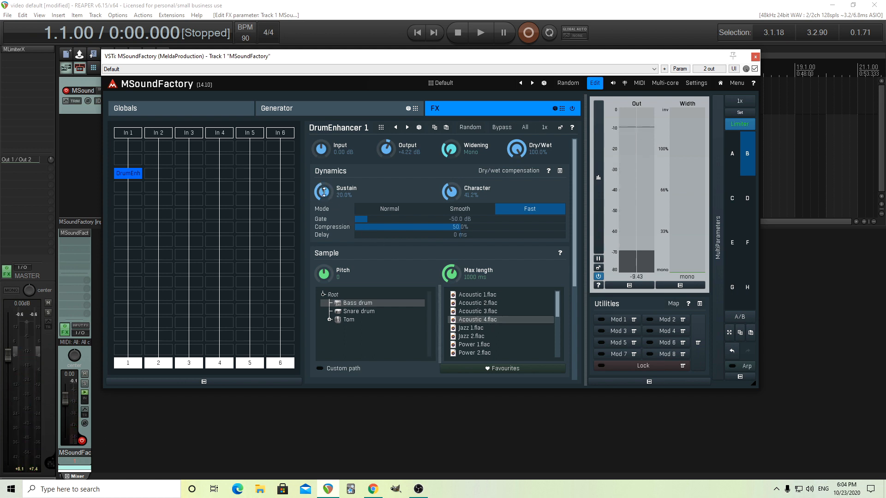
Audition the Acoustic 3, Power, Rock and Subkick bass drum samples and choose Subkick 2 for DrumEnhancer 1.
{"action": "left_click", "coordinate": [491, 313]}
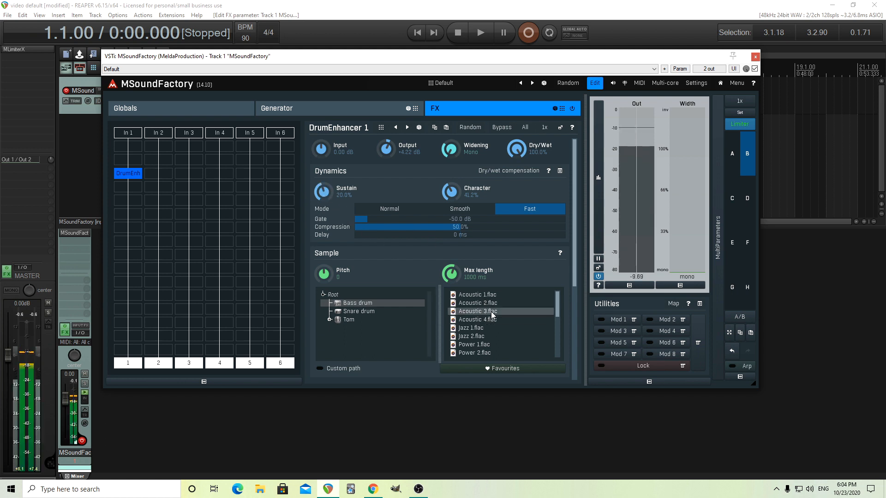
{"action": "left_click", "coordinate": [489, 345]}
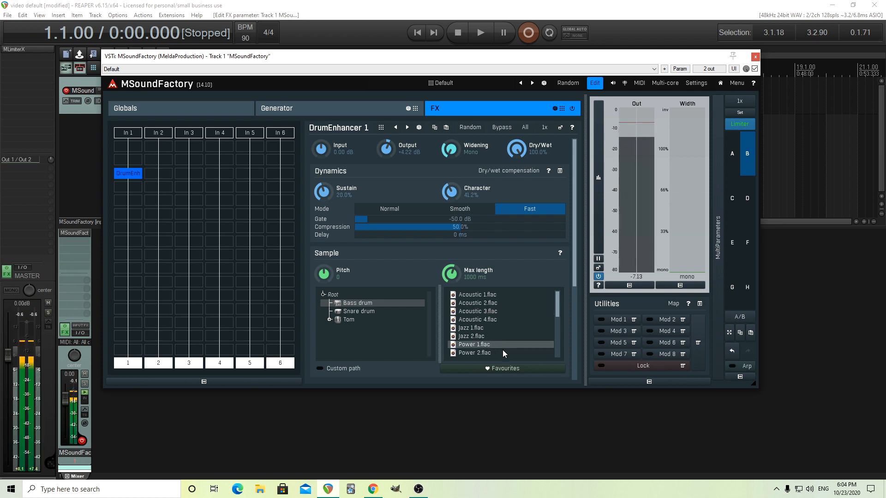
{"action": "left_click", "coordinate": [503, 350]}
{"action": "left_click_drag", "start_coordinate": [559, 308], "coordinate": [553, 337]}
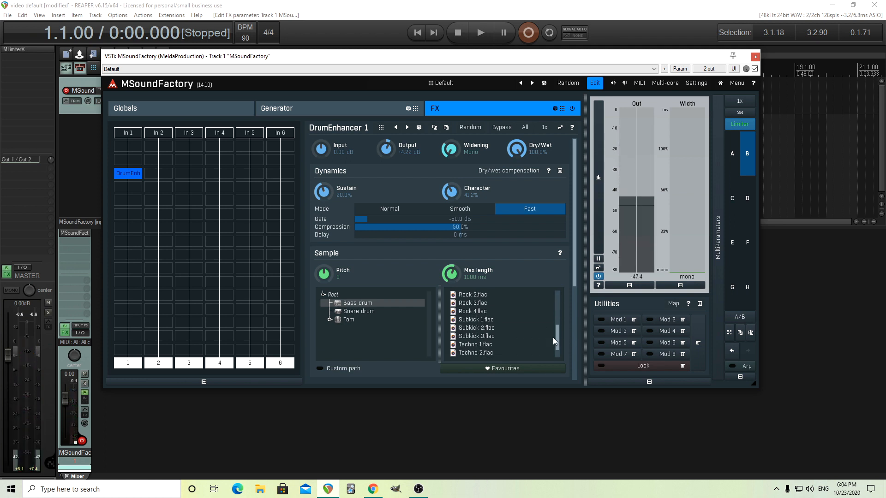
{"action": "left_click", "coordinate": [484, 310]}
{"action": "left_click", "coordinate": [500, 328]}
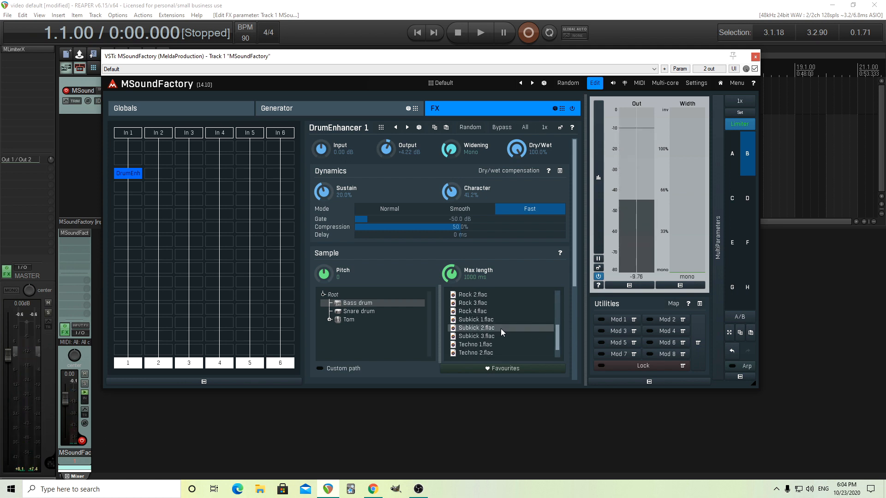
{"action": "left_click", "coordinate": [502, 333]}
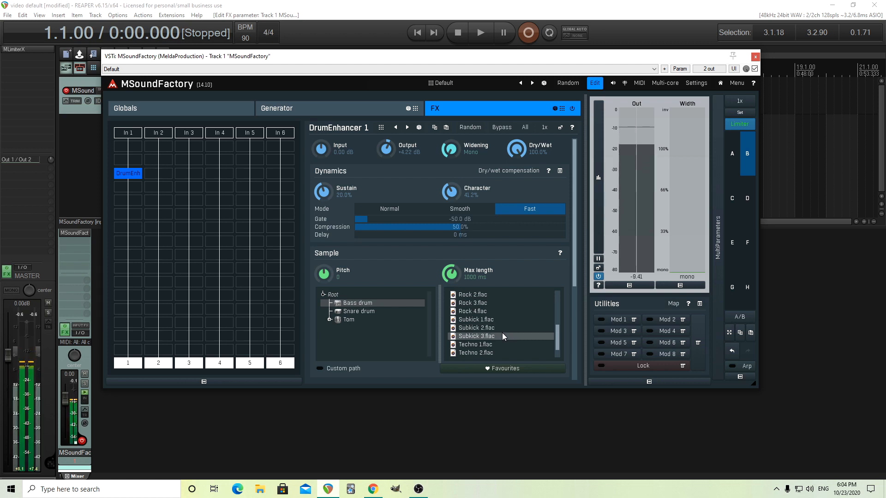
{"action": "left_click", "coordinate": [499, 327]}
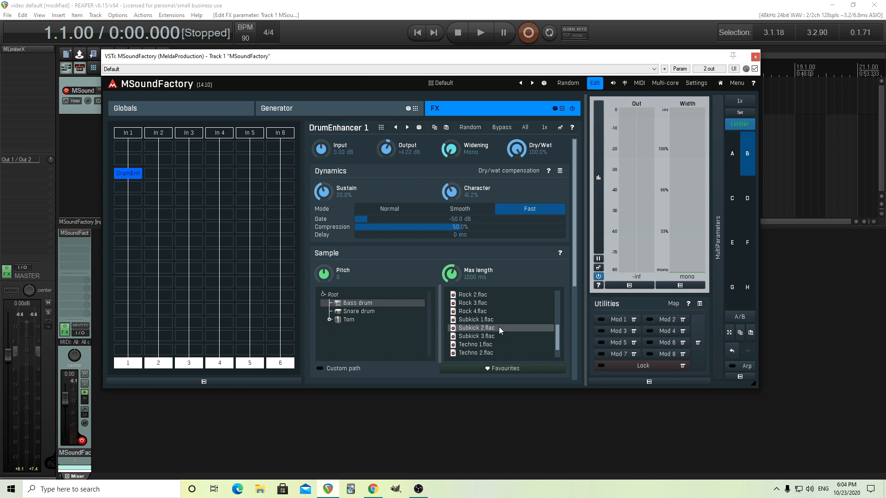
Insert a ConvolutionEZ effect directly below DrumEnhancer 1 in the In 1 column of the FX grid.
{"action": "left_click", "coordinate": [131, 188]}
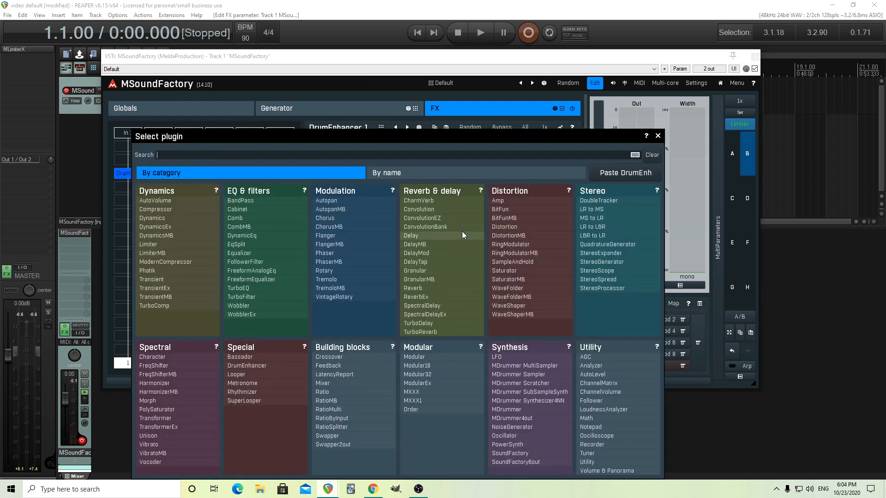
{"action": "left_click", "coordinate": [452, 218]}
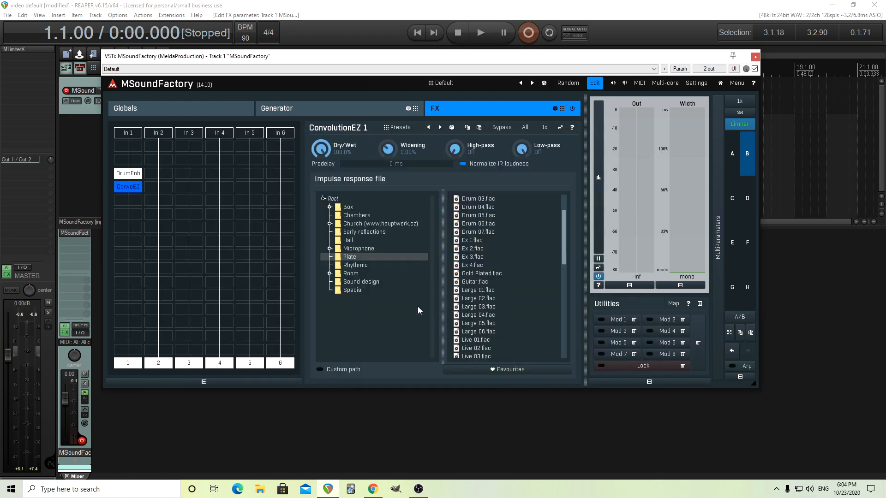
Load the Large Deep impulse response from the Hall folder in ConvolutionEZ 1 and set Dry/Wet to 40%.
{"action": "left_click", "coordinate": [353, 241]}
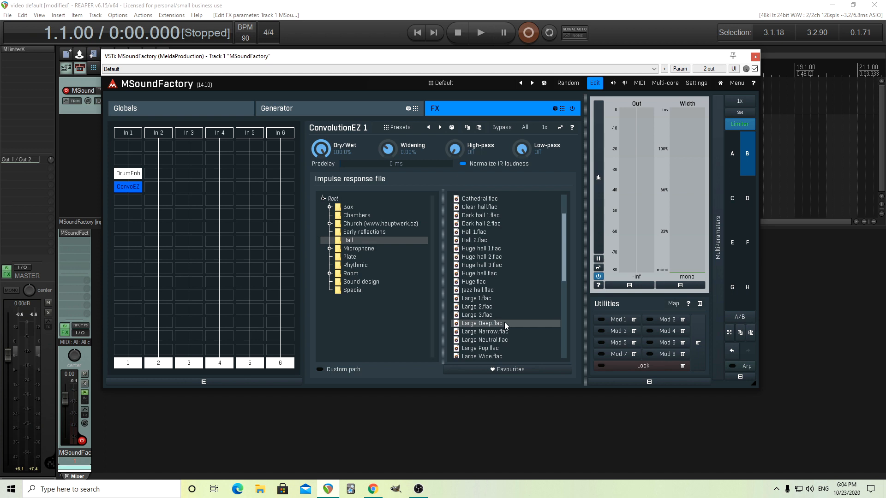
{"action": "left_click_drag", "start_coordinate": [320, 149], "coordinate": [320, 175]}
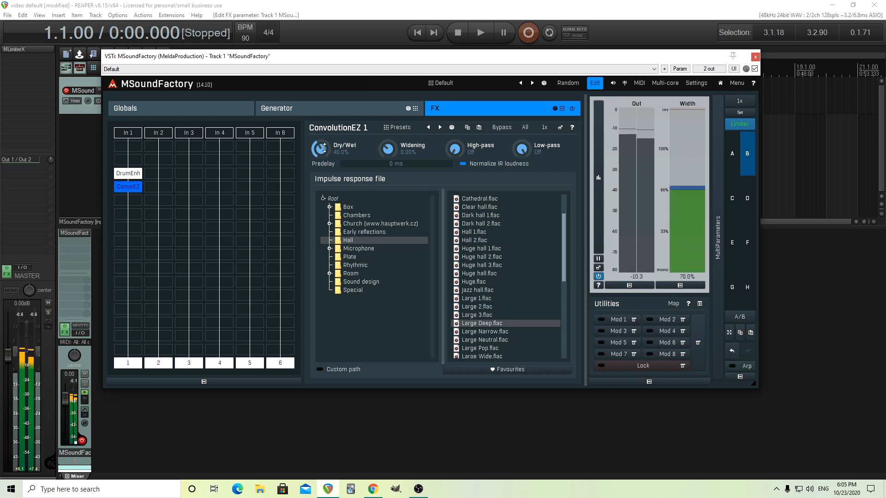
Audition Subkick, Rock, Power 2, Jazz 1 and Acoustic 2 bass drum samples in DrumEnhancer 1 and choose Acoustic 3.
{"action": "left_click", "coordinate": [139, 174]}
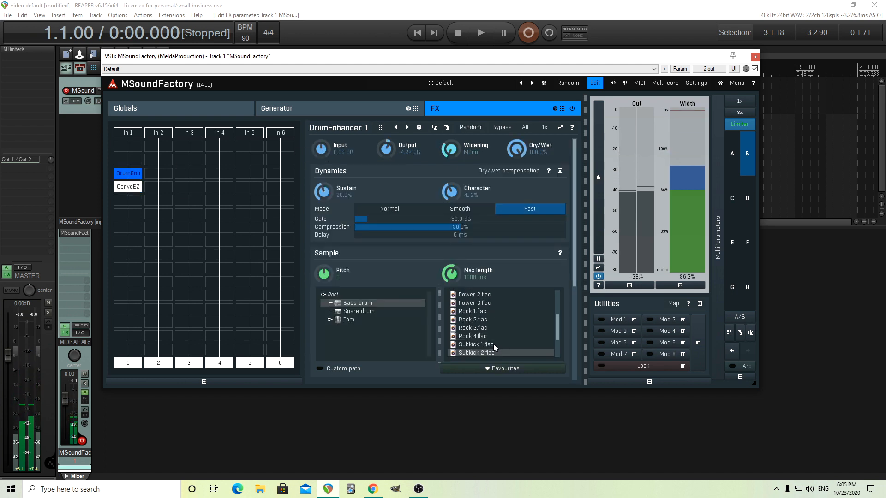
{"action": "key", "text": "Down"}
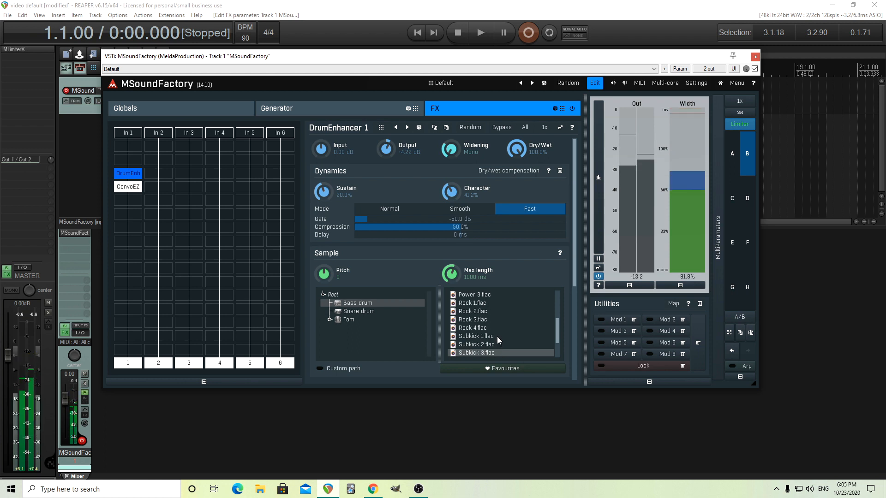
{"action": "left_click", "coordinate": [497, 336]}
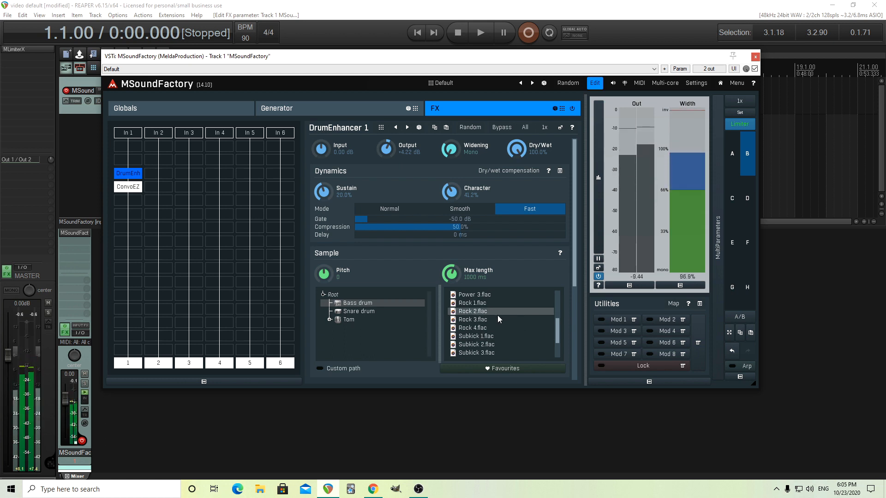
{"action": "left_click", "coordinate": [499, 321]}
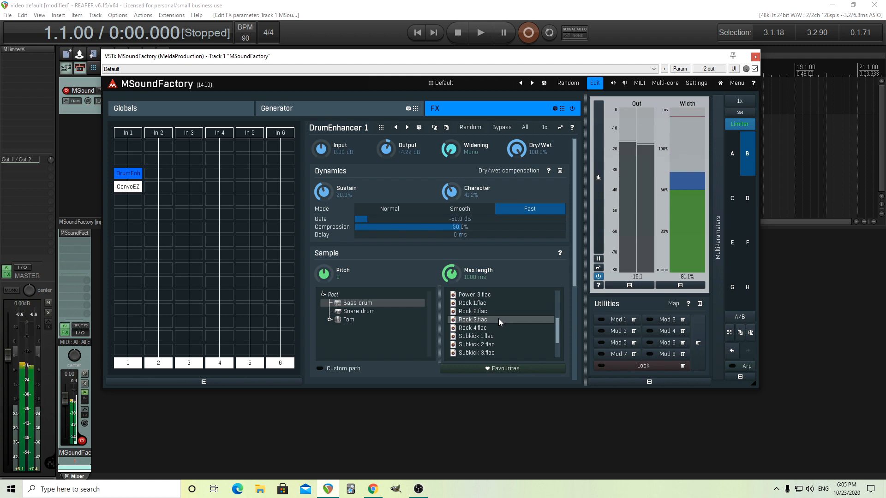
{"action": "scroll", "coordinate": [498, 320], "scroll_direction": "up", "scroll_amount": 2}
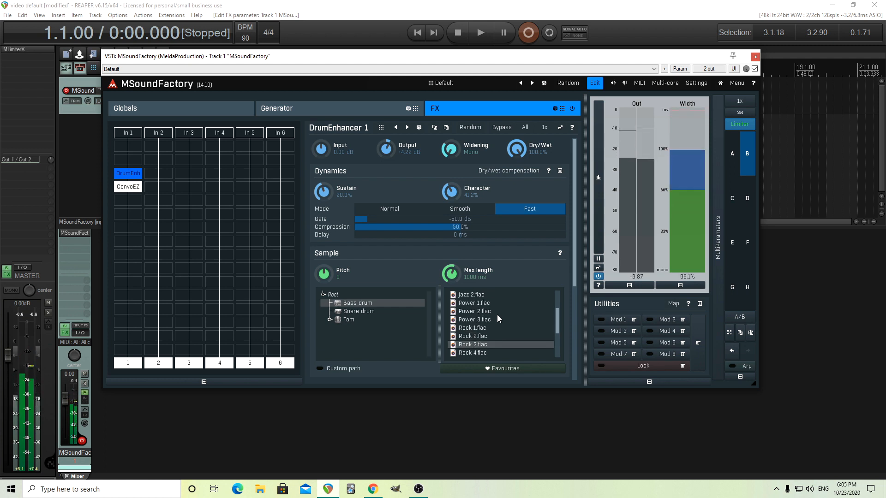
{"action": "left_click", "coordinate": [496, 312]}
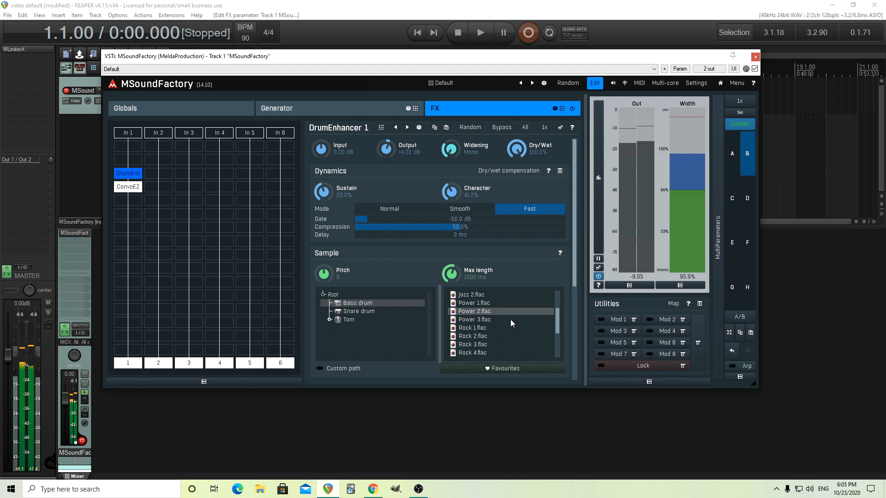
{"action": "scroll", "coordinate": [495, 316], "scroll_direction": "up", "scroll_amount": 3}
{"action": "left_click", "coordinate": [494, 311]}
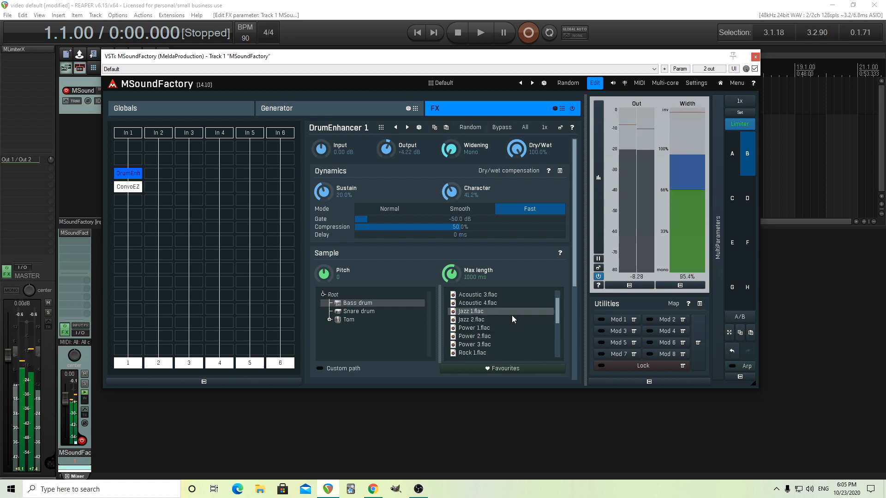
{"action": "scroll", "coordinate": [480, 303], "scroll_direction": "up", "scroll_amount": 2}
{"action": "left_click", "coordinate": [486, 303]}
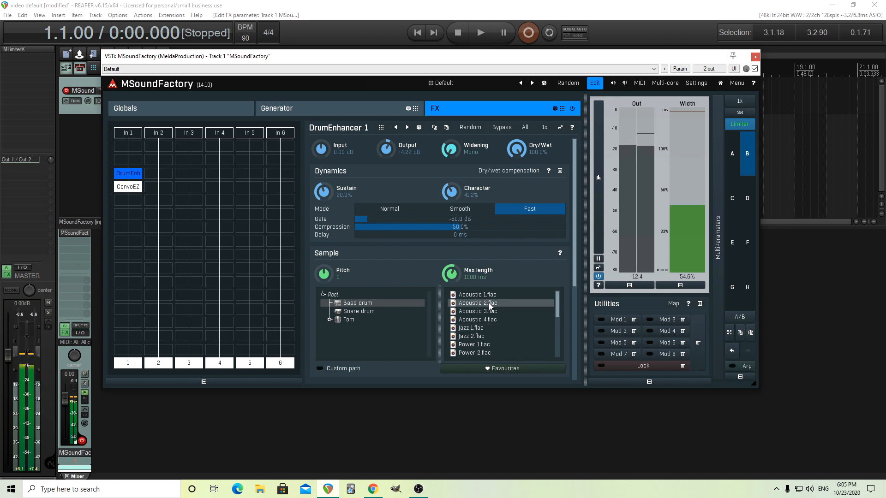
{"action": "left_click", "coordinate": [502, 312]}
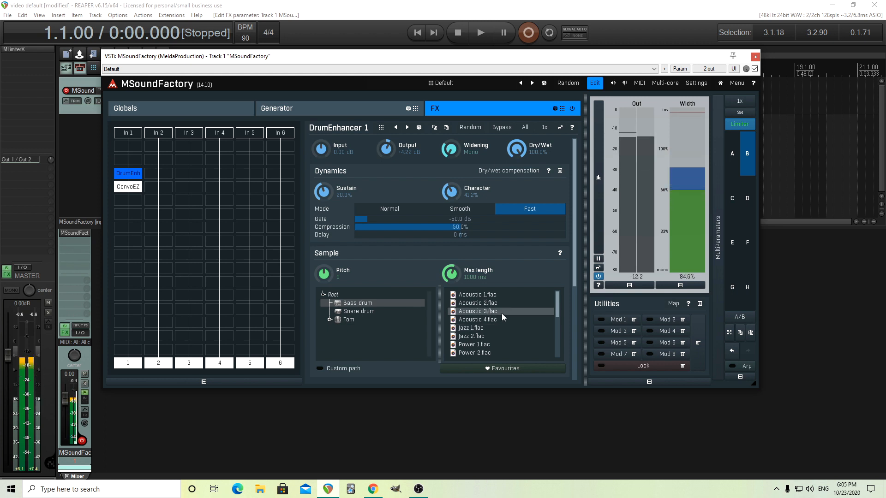